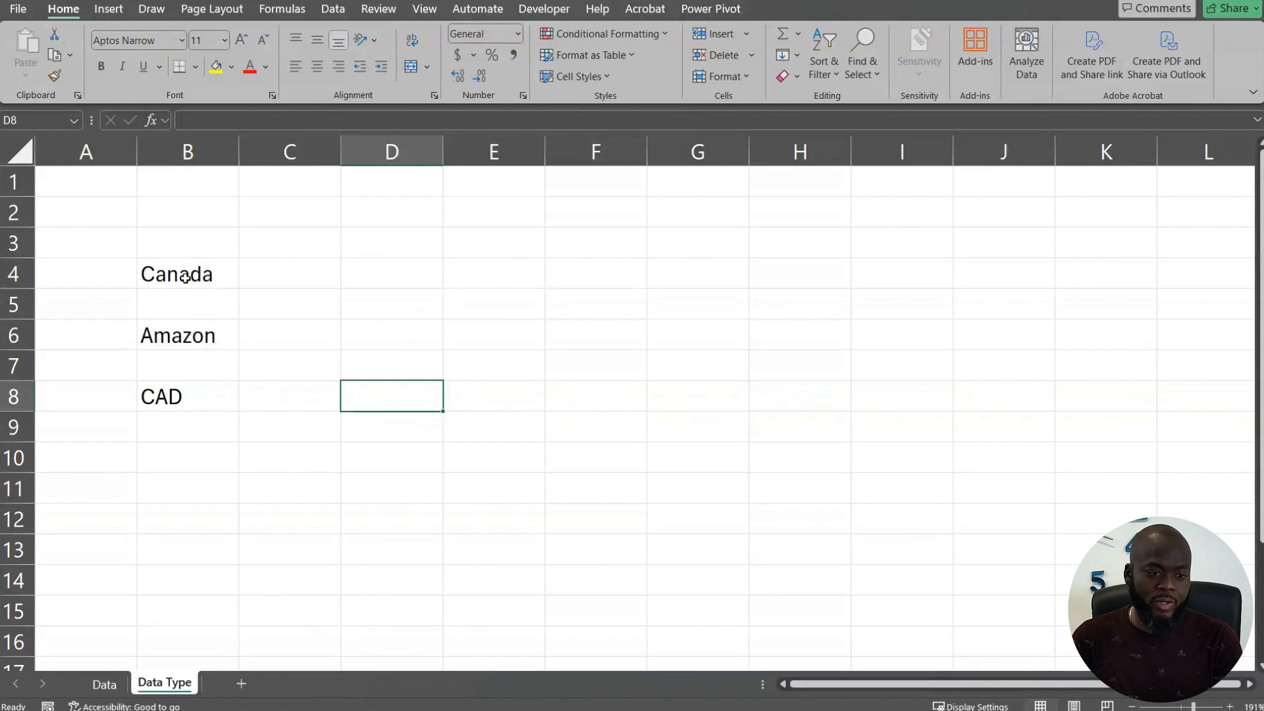
Step: Convert the Canada entry in cell B4 to the Geography data type
left_click(185, 277)
left_click(187, 339)
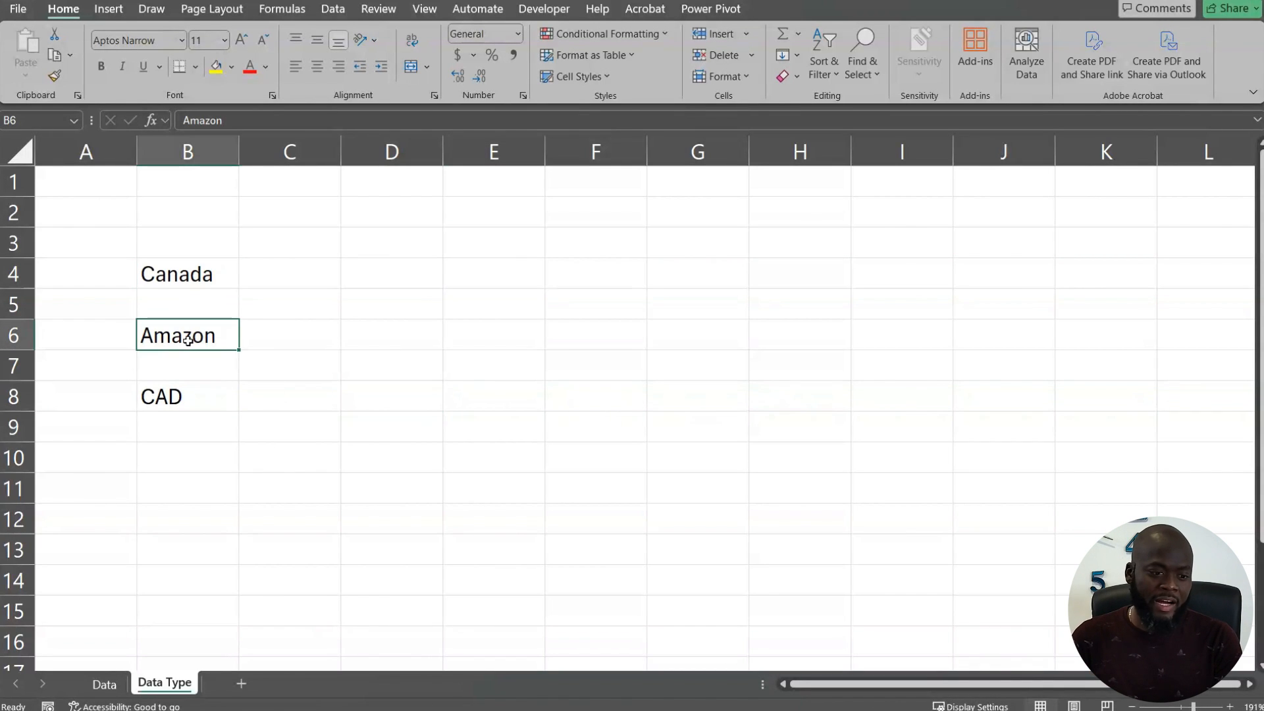
left_click(187, 398)
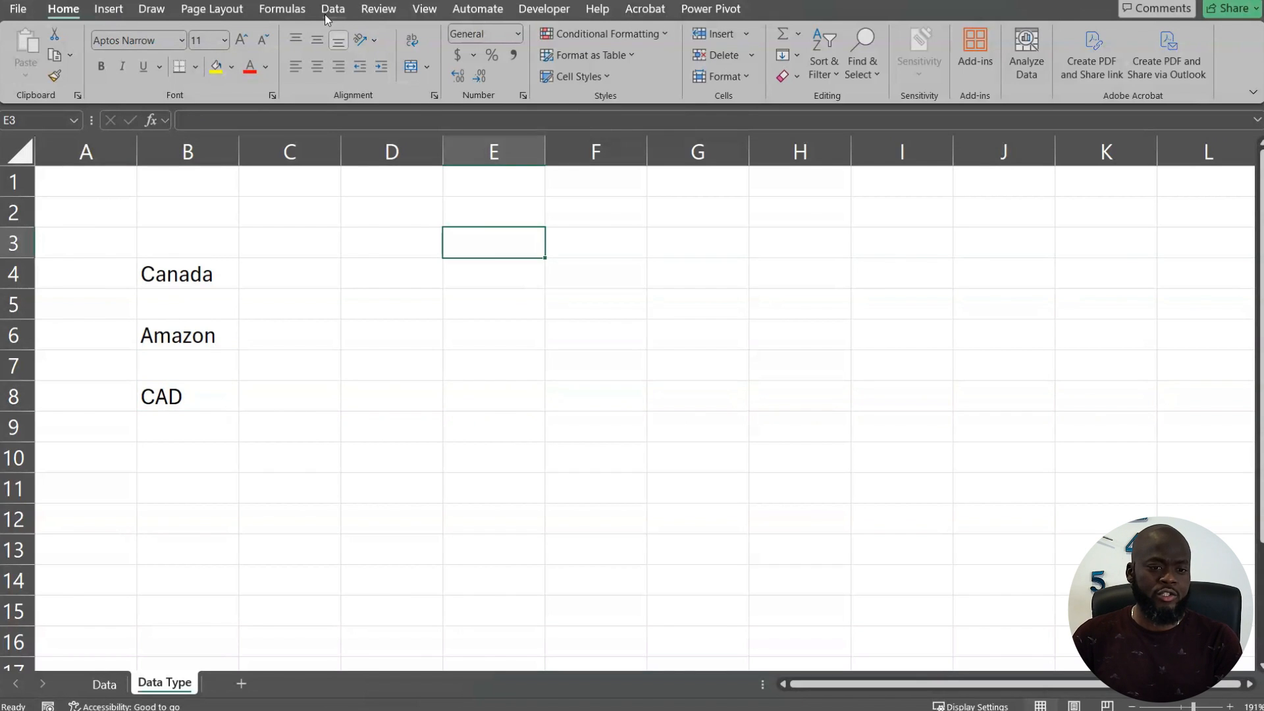
left_click(333, 9)
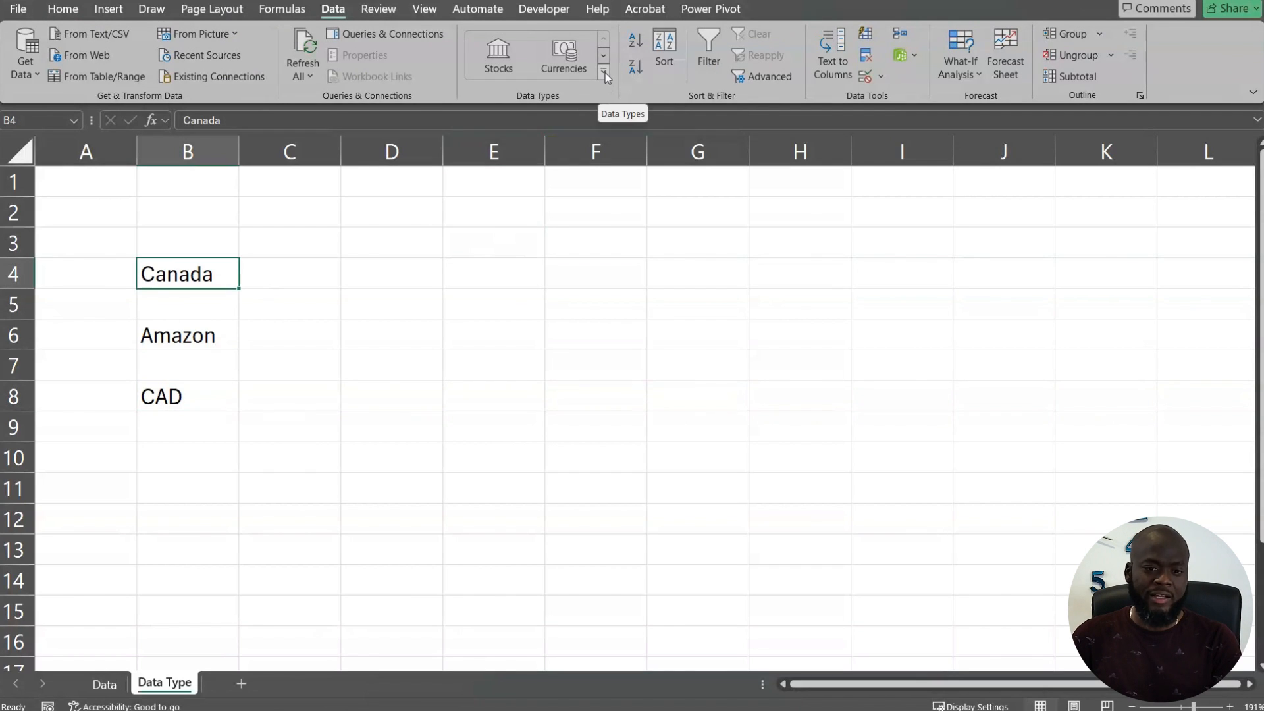
left_click(604, 70)
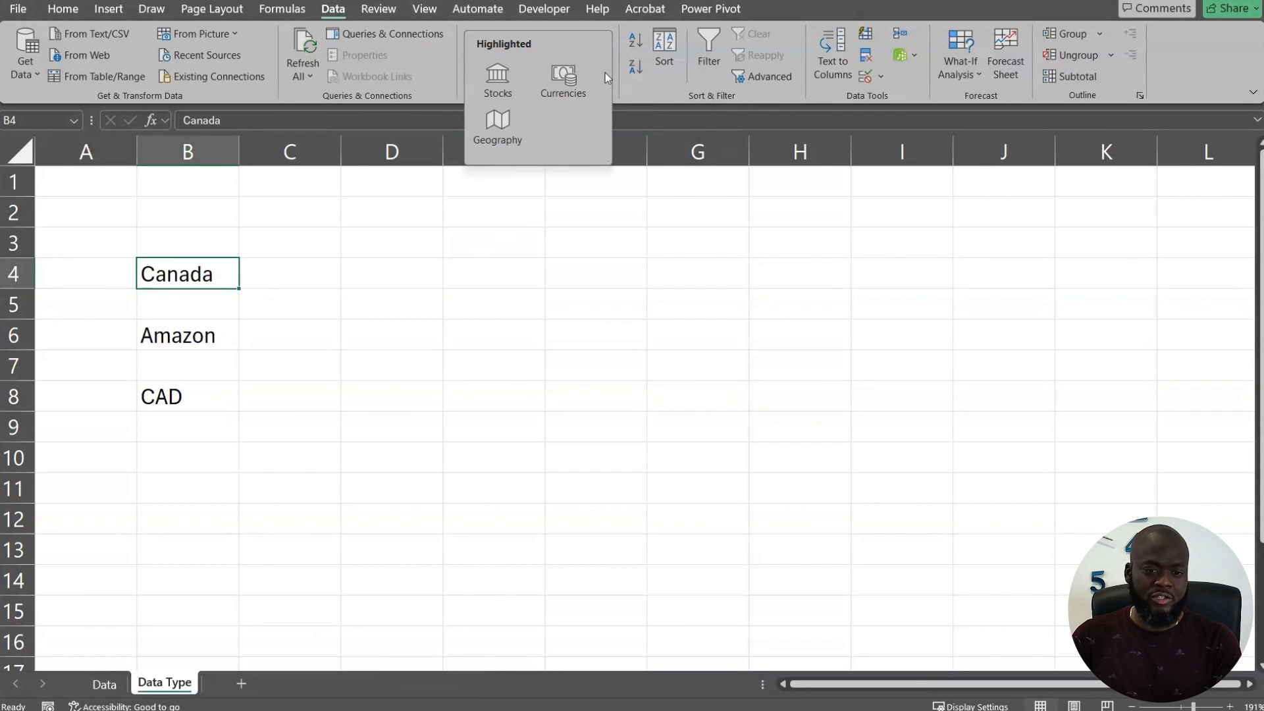
left_click(506, 132)
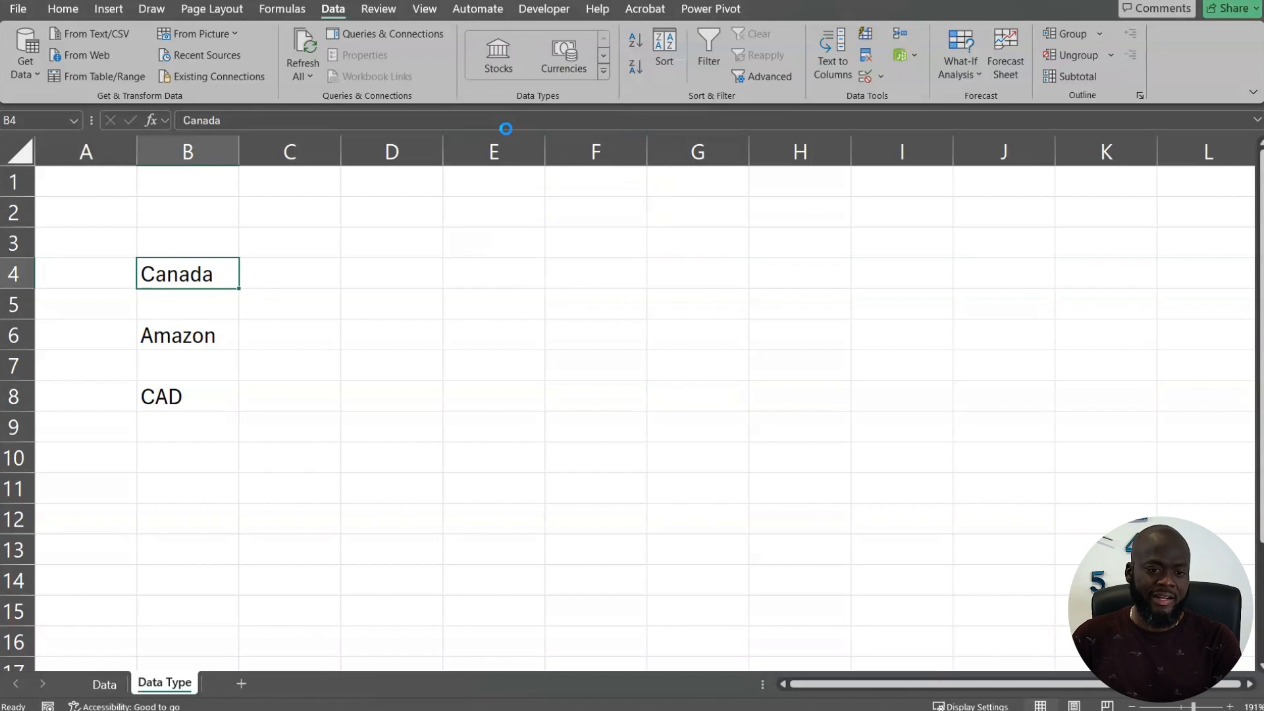
Step: Examine the facts on Canada's data card and the list of fields that can be extracted from it
left_click(153, 274)
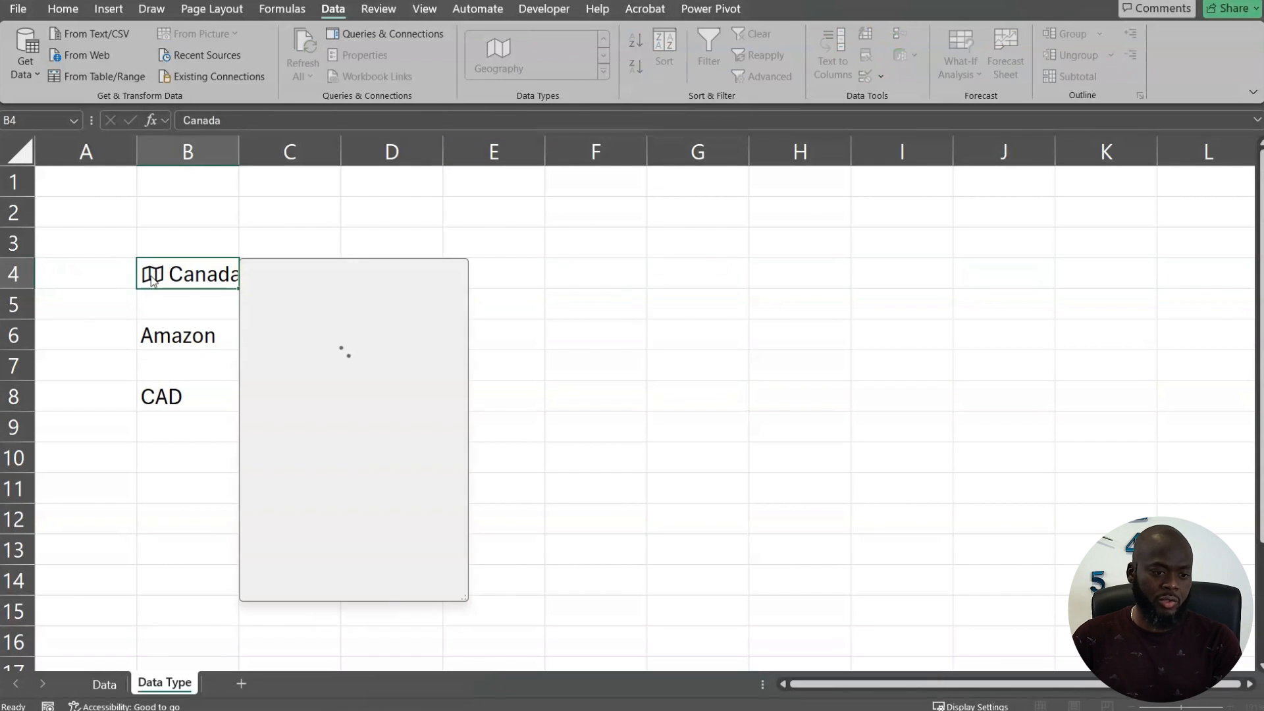
scroll(328, 448, "down", 10)
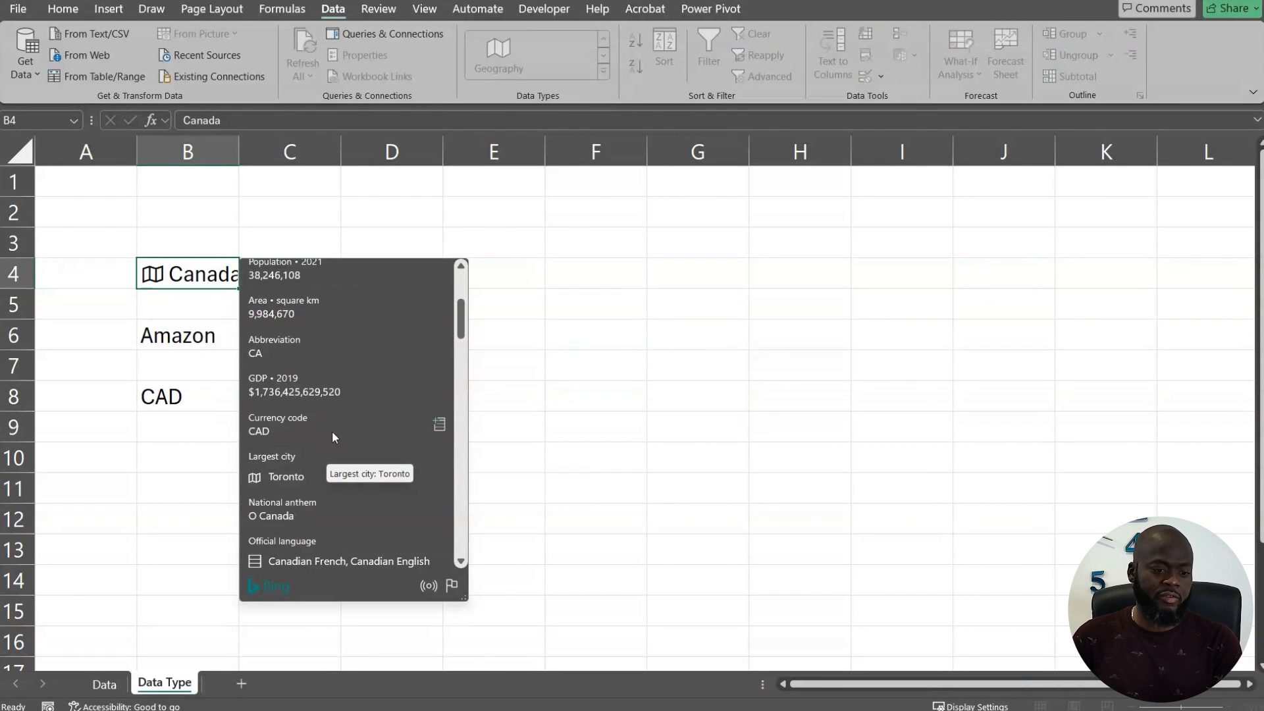
scroll(339, 452, "down", 8)
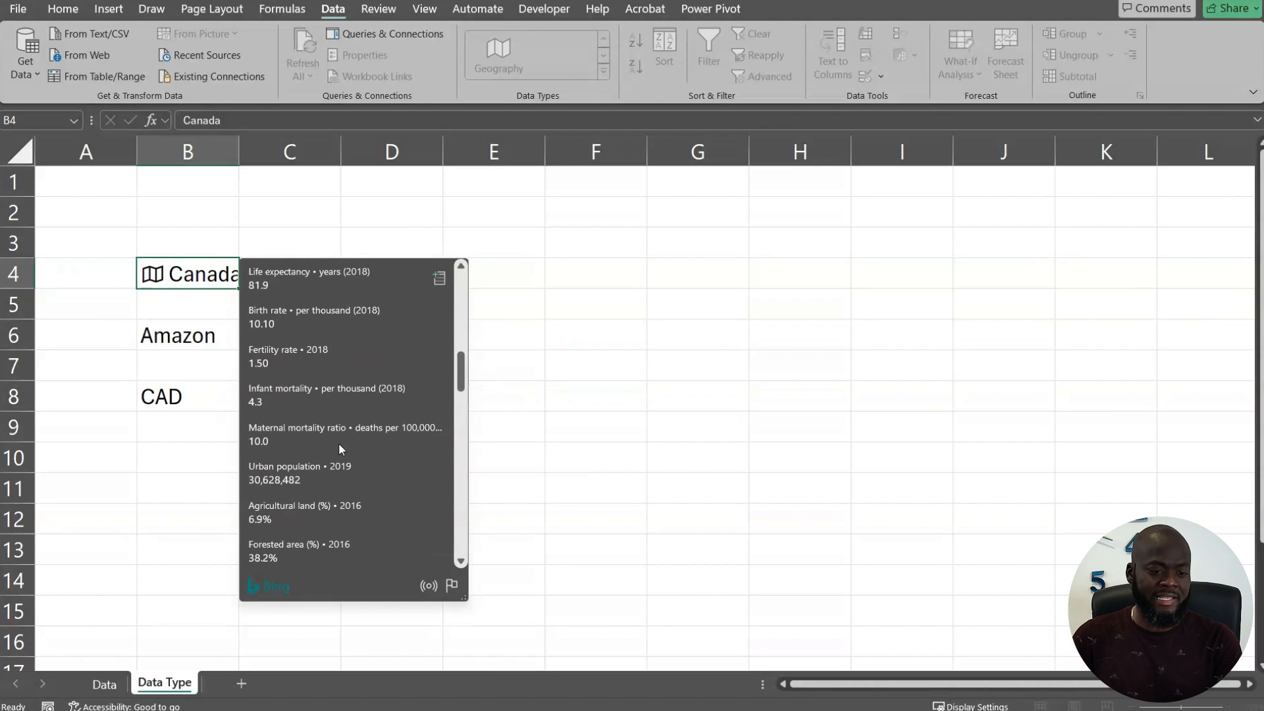
scroll(354, 425, "down", 10)
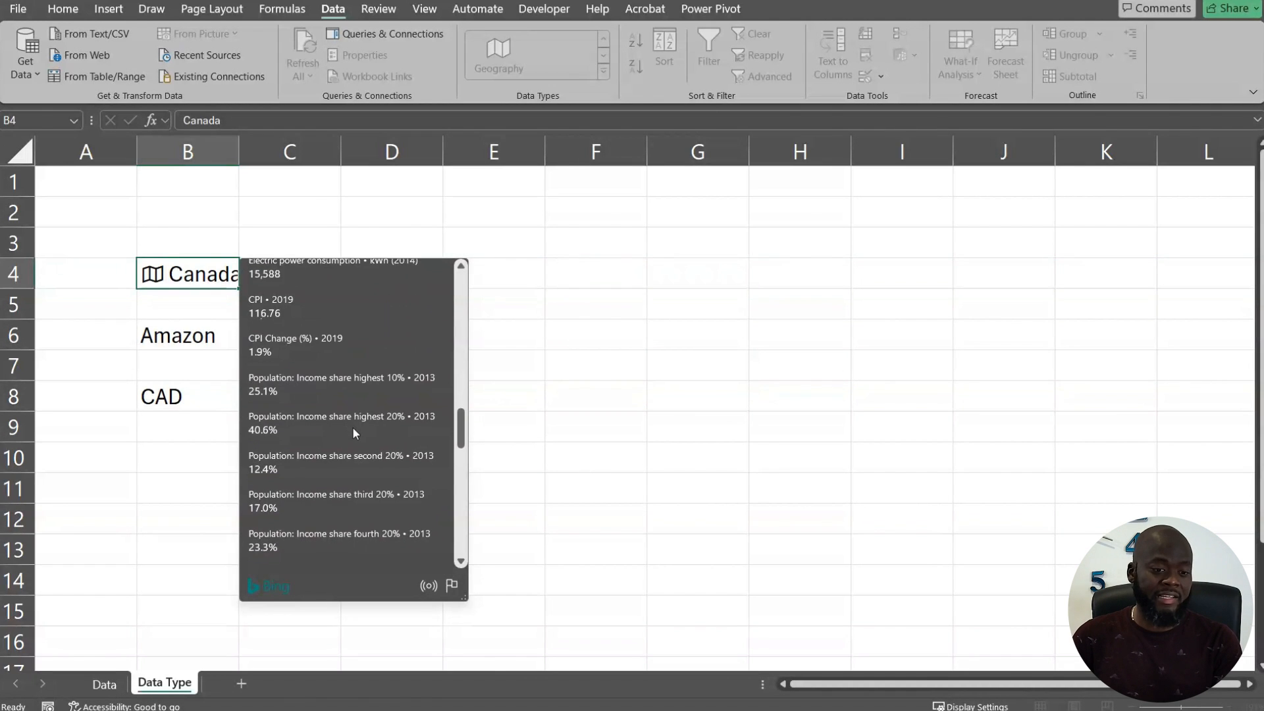
scroll(351, 427, "down", 9)
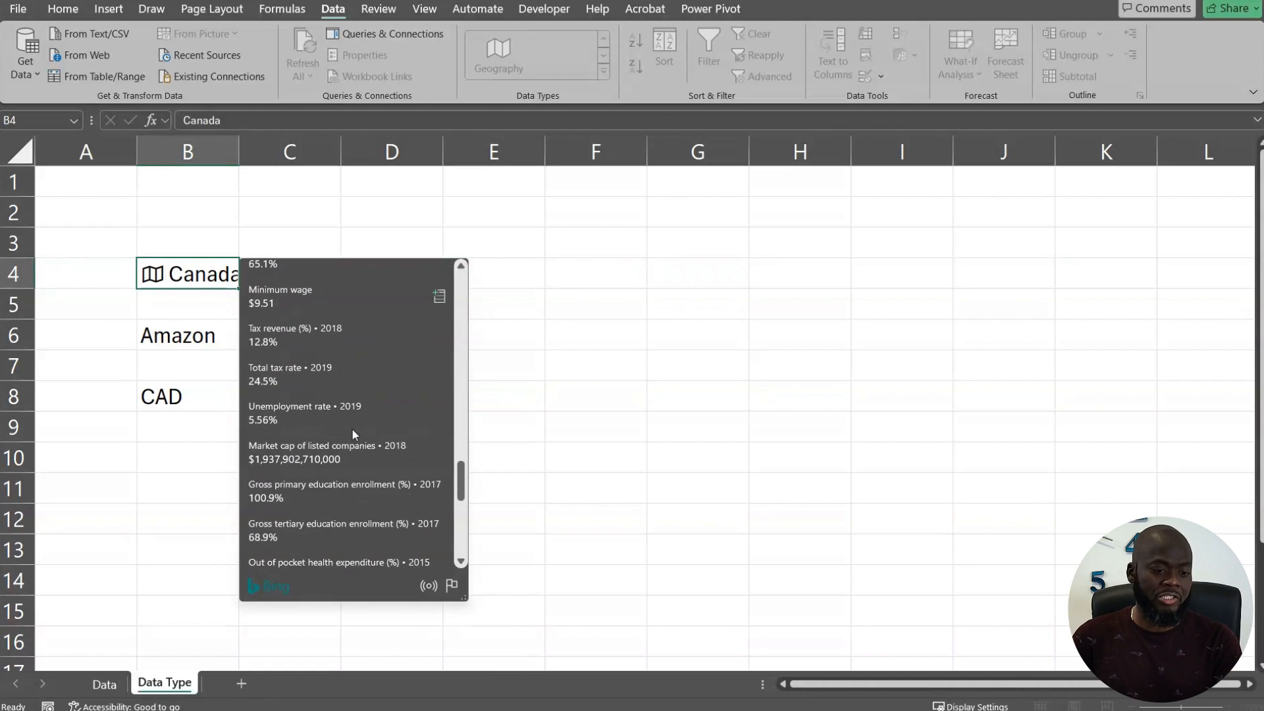
key("Escape")
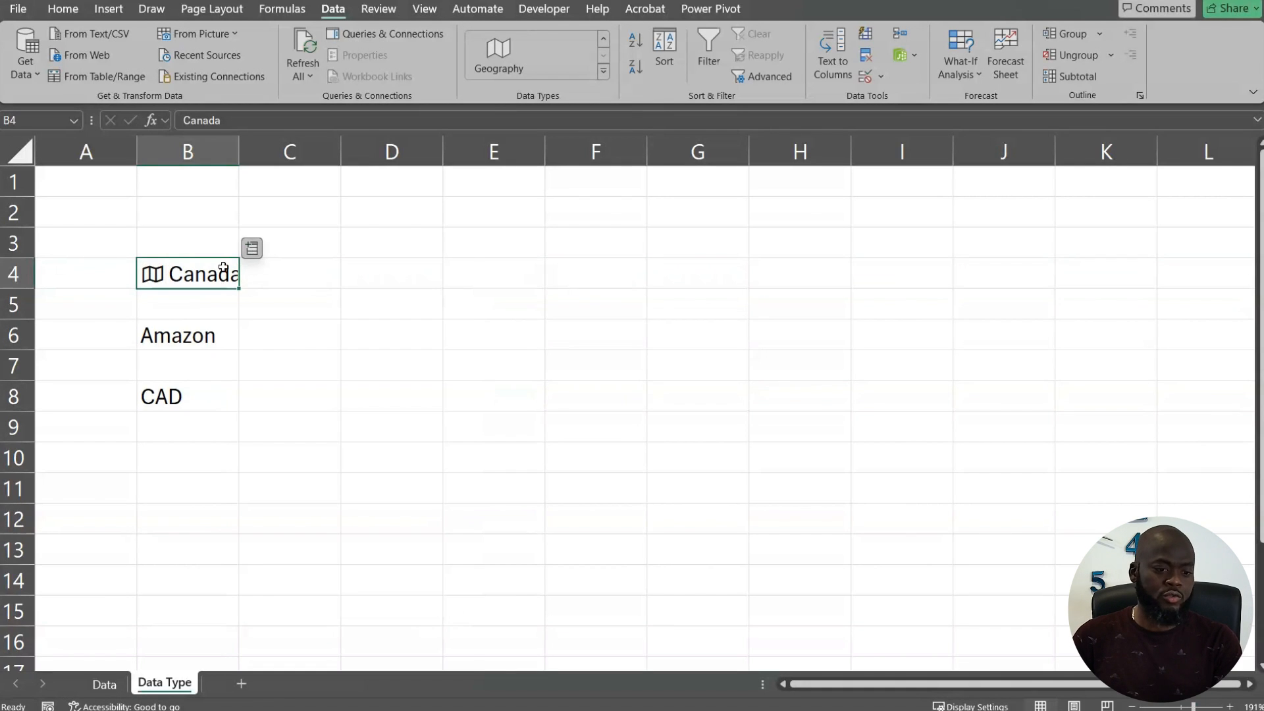
left_click(252, 248)
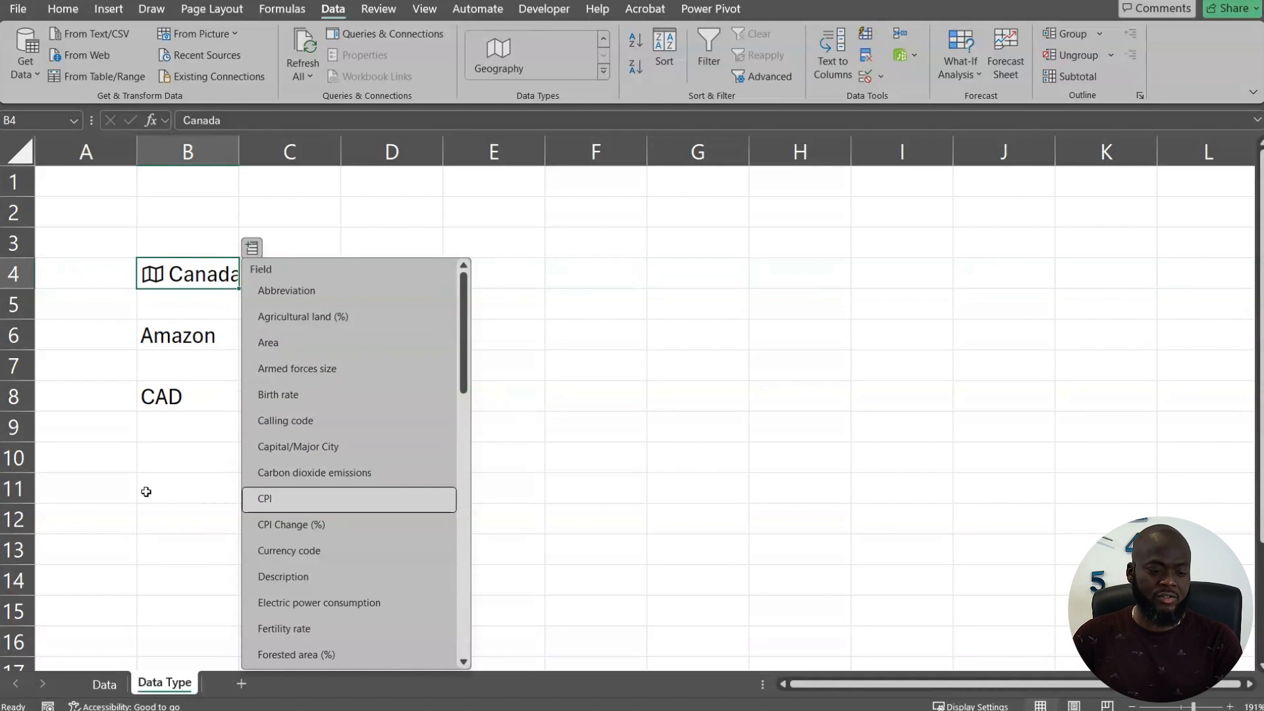
Step: Convert the Amazon entry in cell B6 to the Stocks data type
left_click(197, 345)
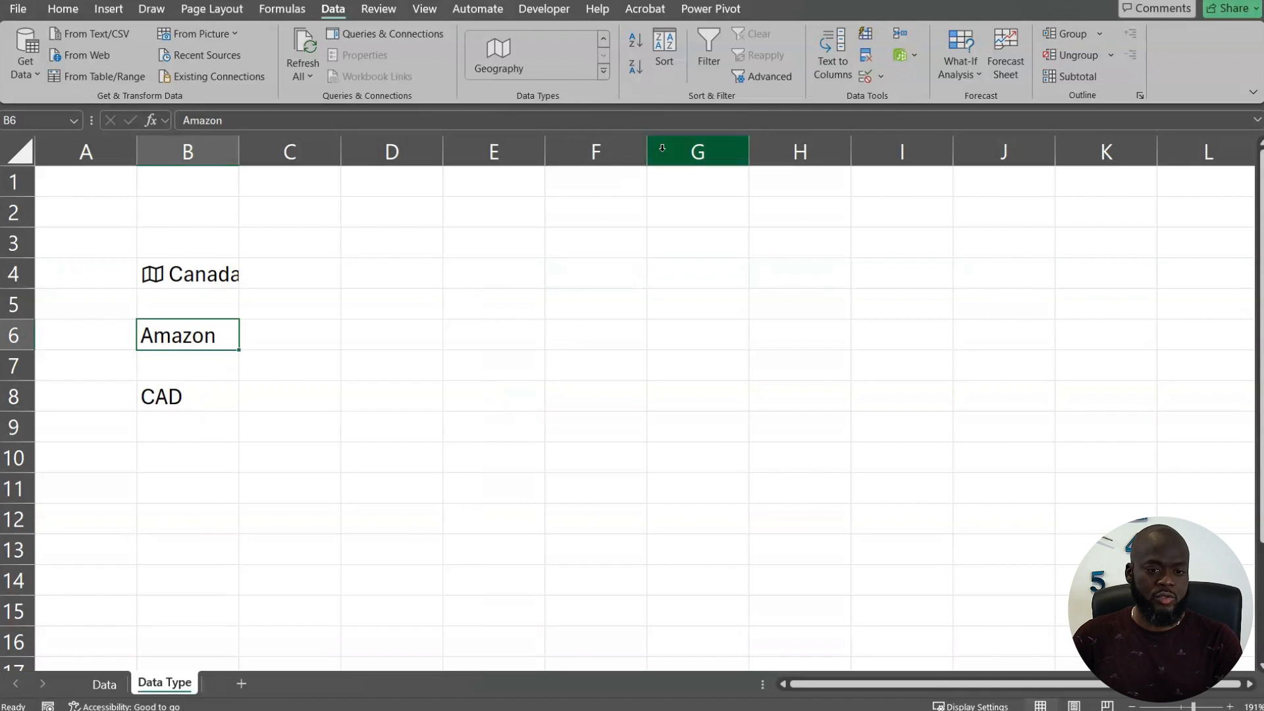
left_click(603, 72)
left_click(497, 82)
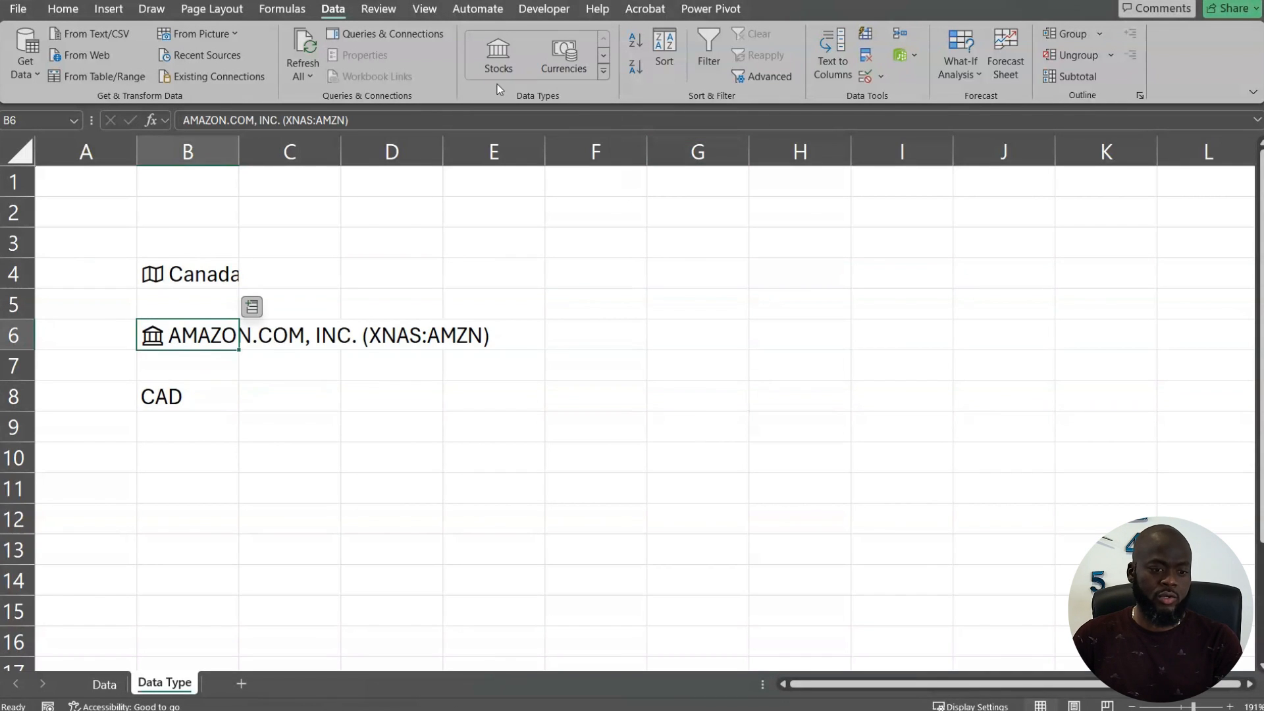
Step: Review the stock details on Amazon's data card and close it
left_click(161, 336)
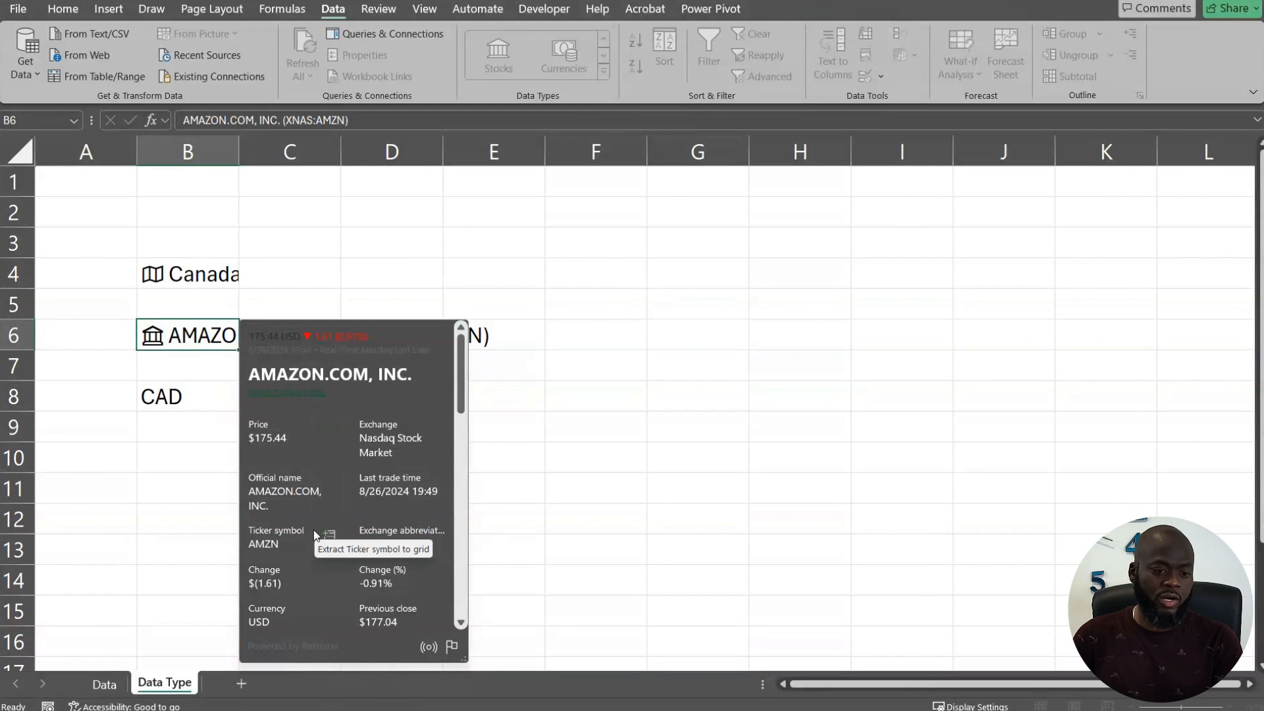
scroll(343, 500, "down", 1)
scroll(353, 490, "down", 2)
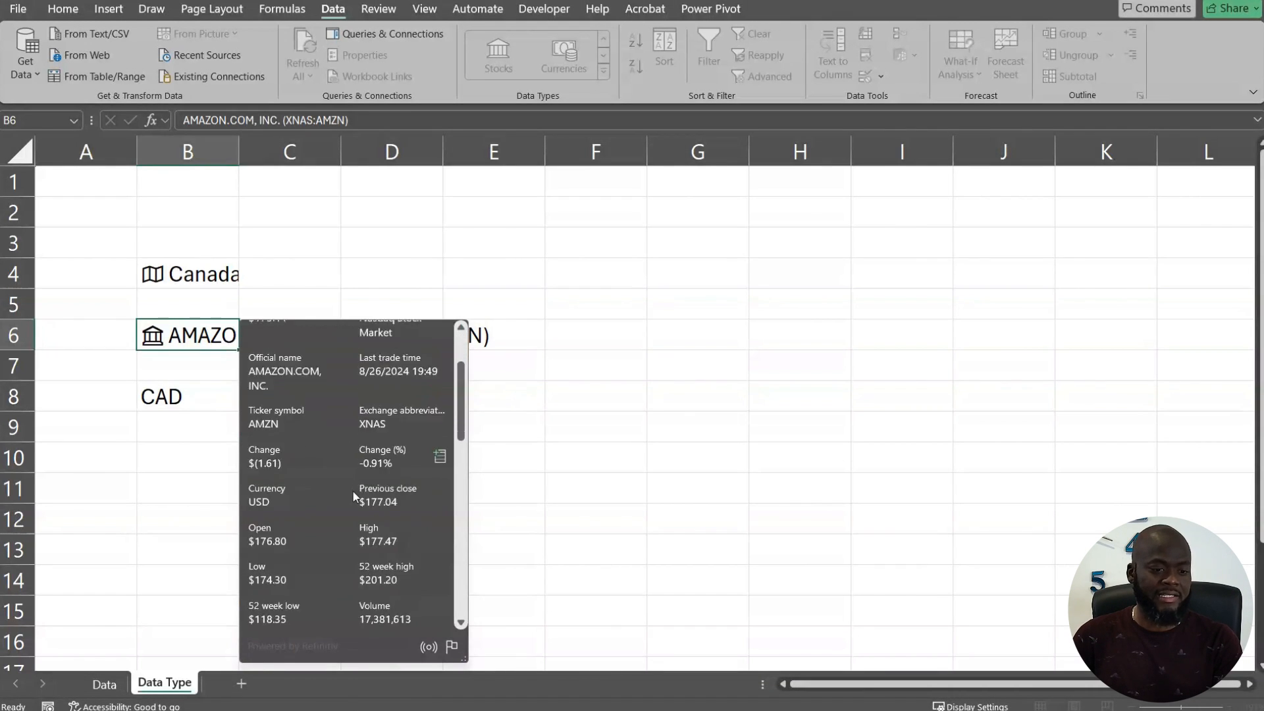
left_click(177, 399)
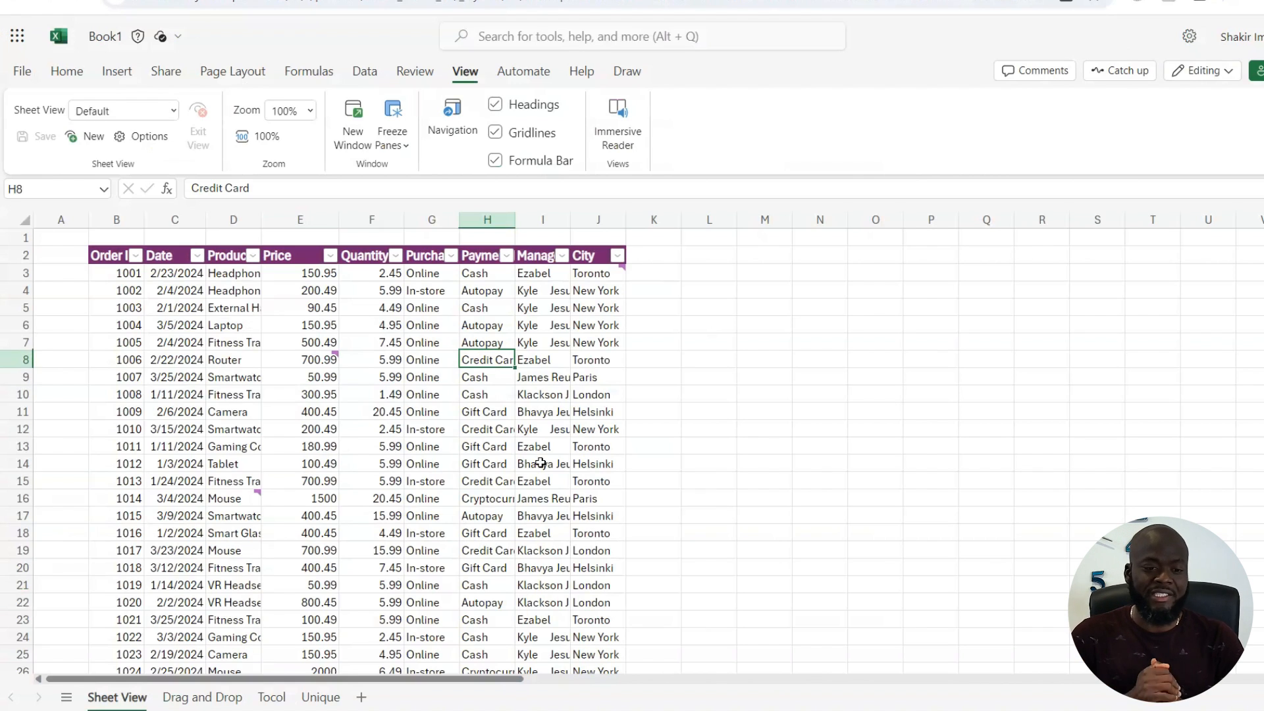
key("Right")
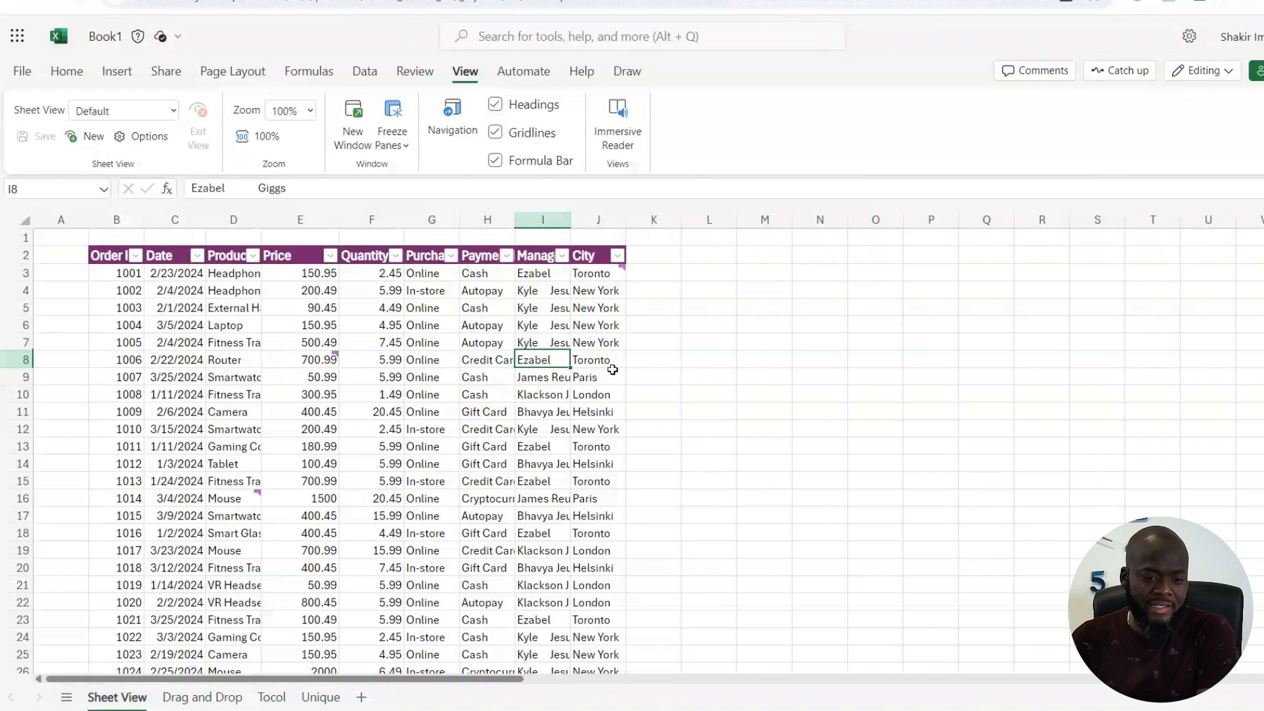
scroll(669, 380, "down", 3)
scroll(668, 378, "up", 3)
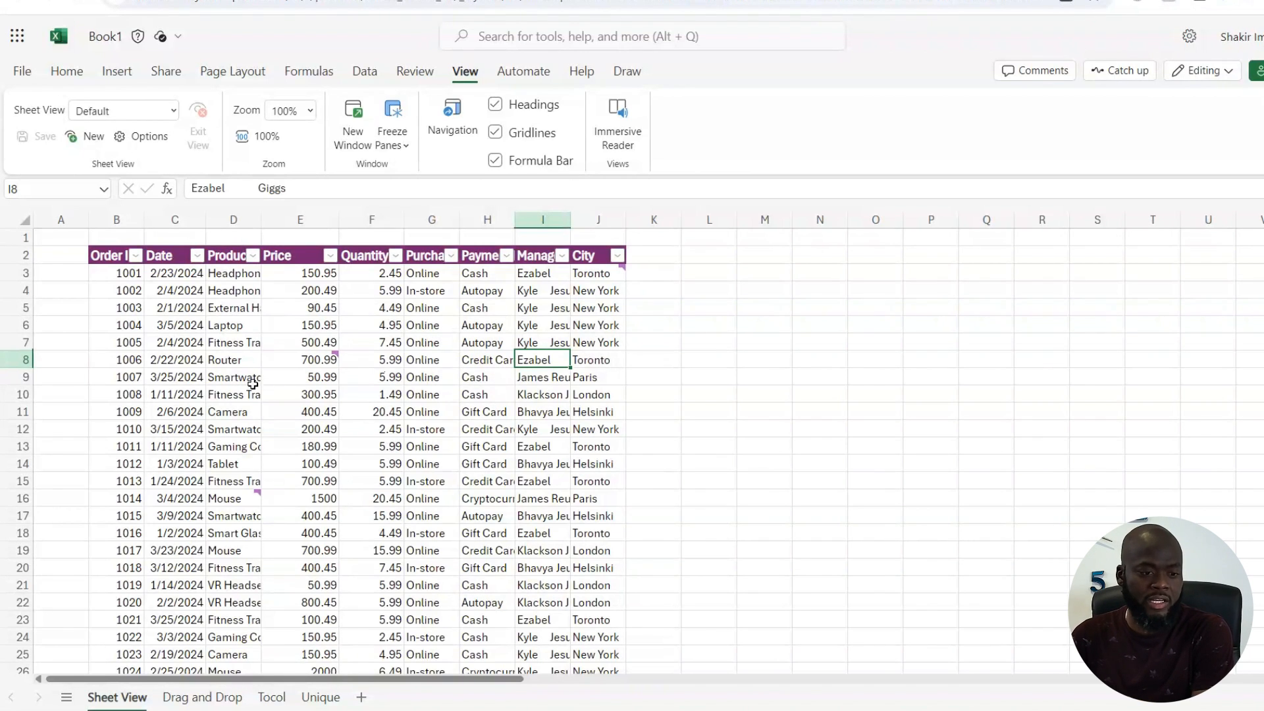
left_click(329, 256)
left_click(818, 343)
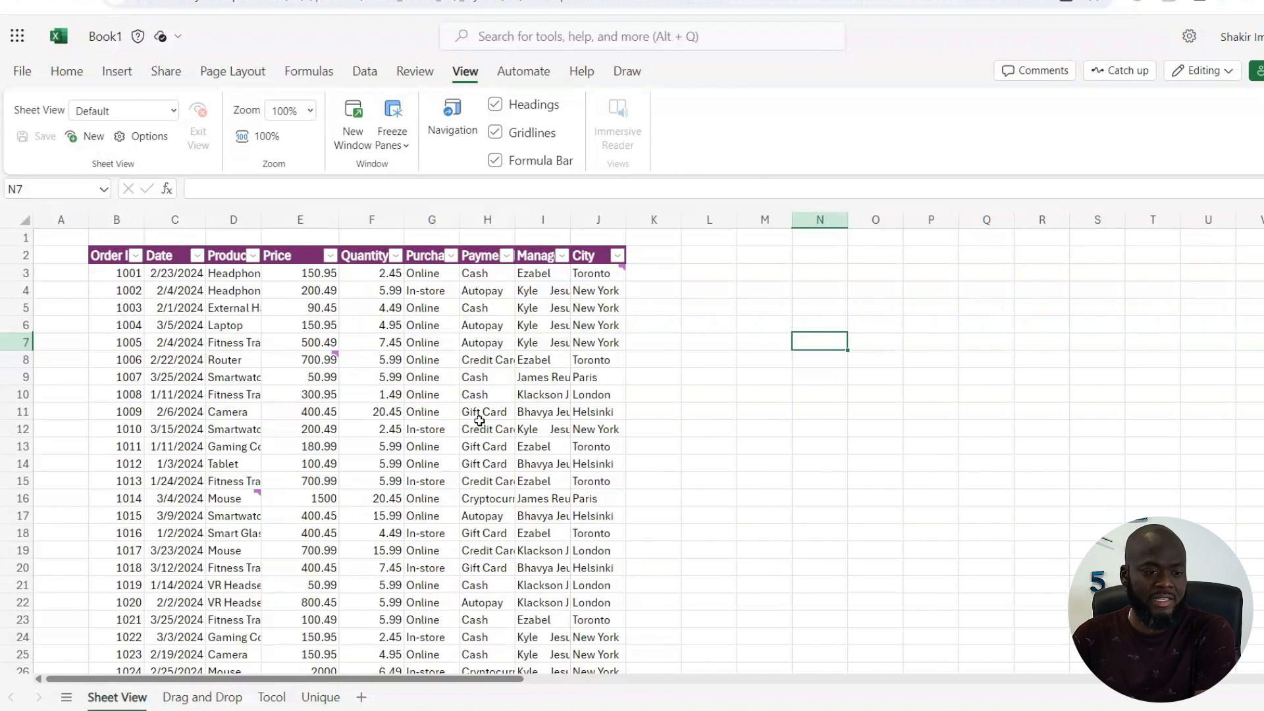
left_click(542, 359)
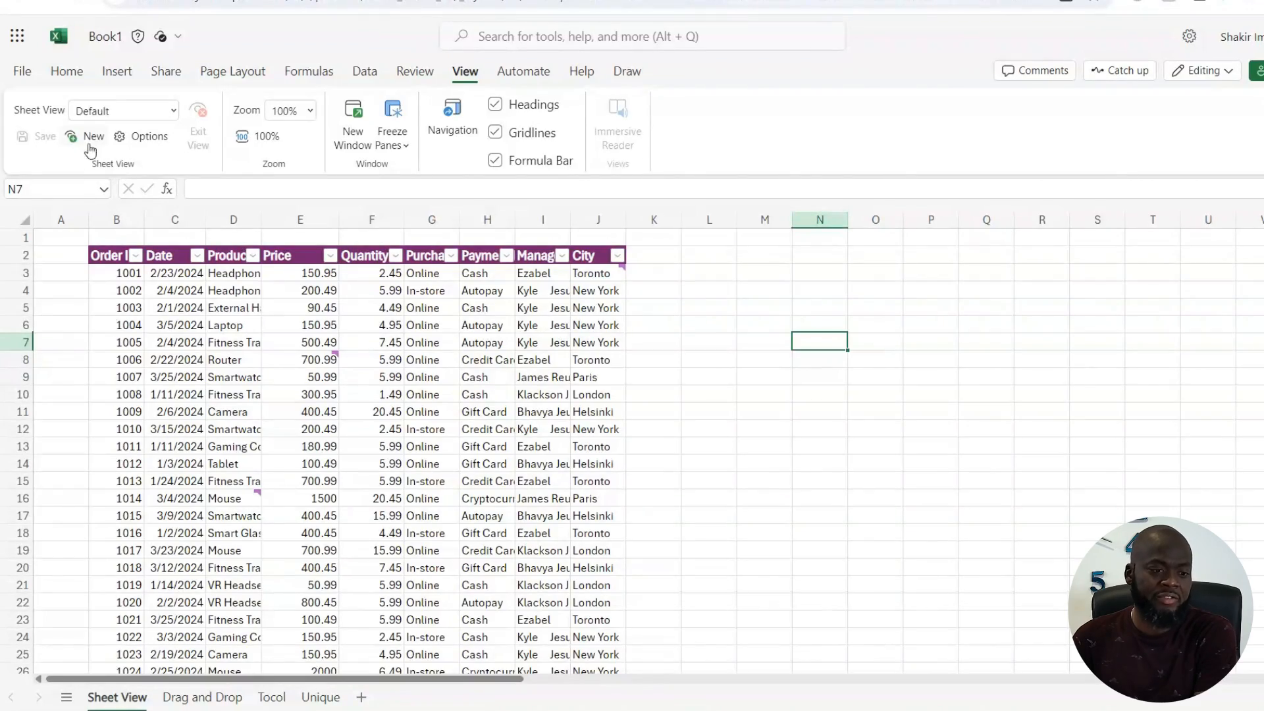
scroll(366, 433, "down", 10)
scroll(367, 432, "up", 10)
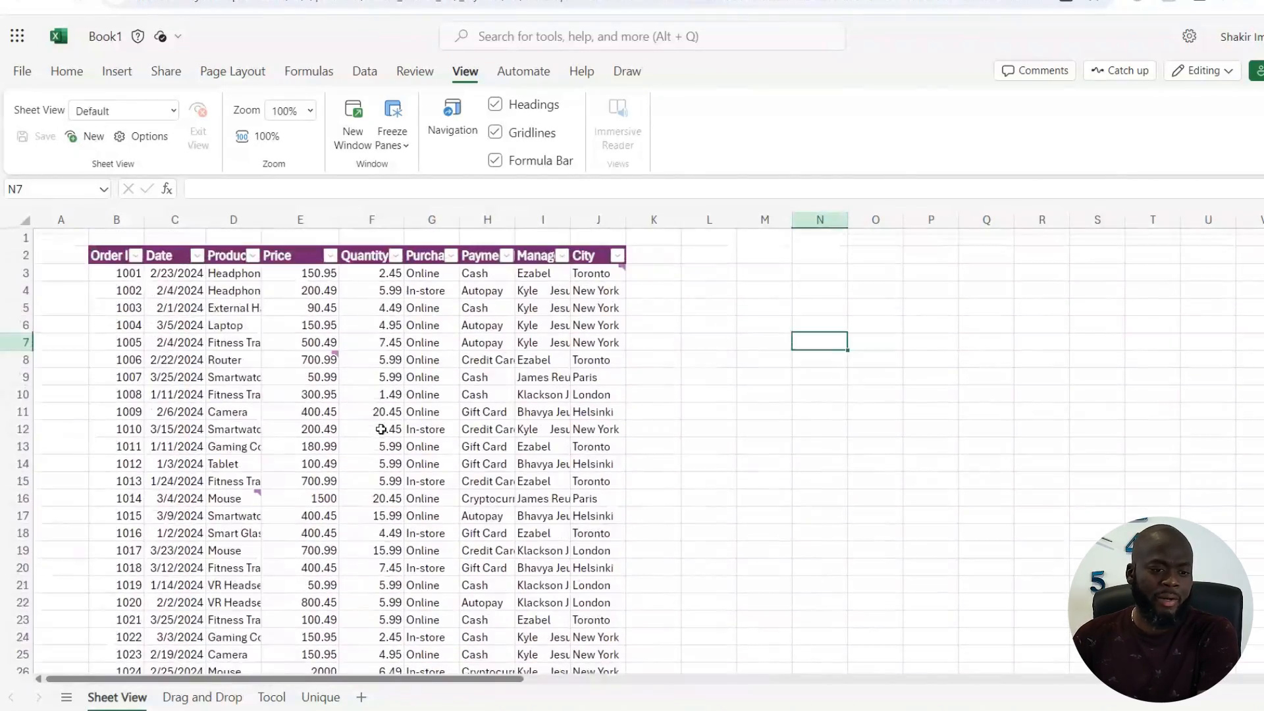
Step: Filter the Price column to show only 50.99, choosing to see just your own sorting and filtering
left_click(331, 256)
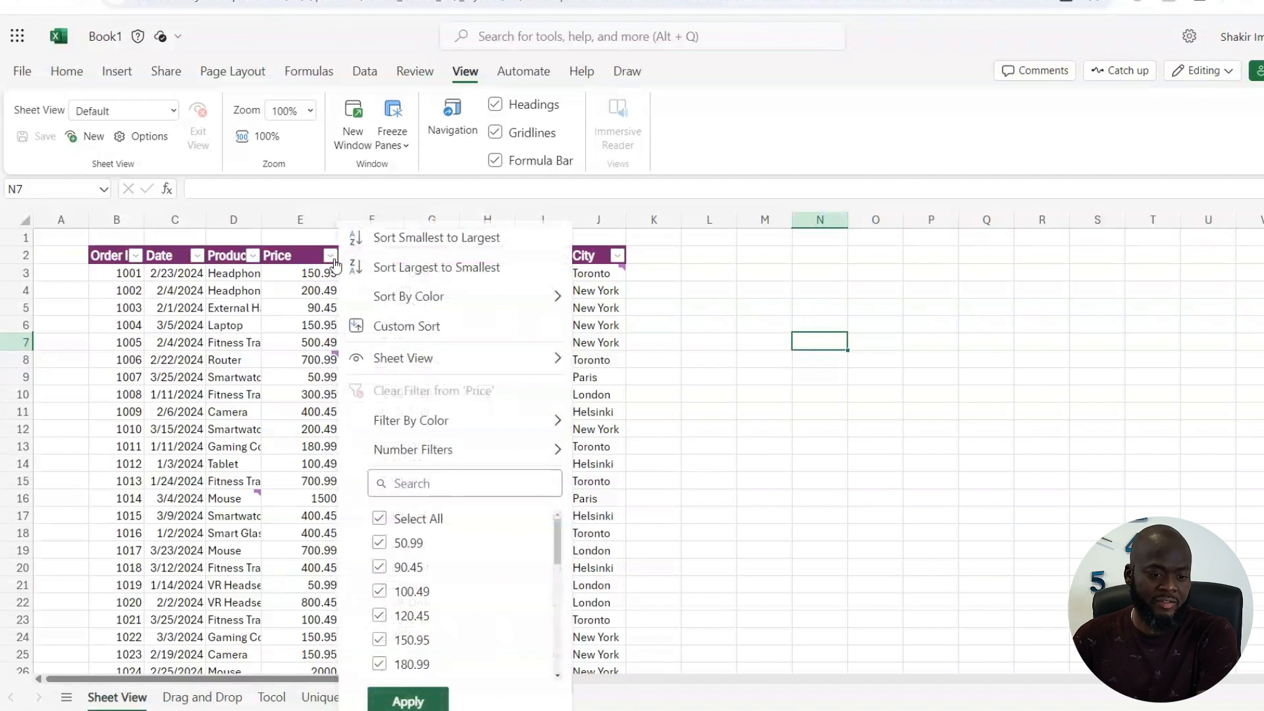
left_click(407, 519)
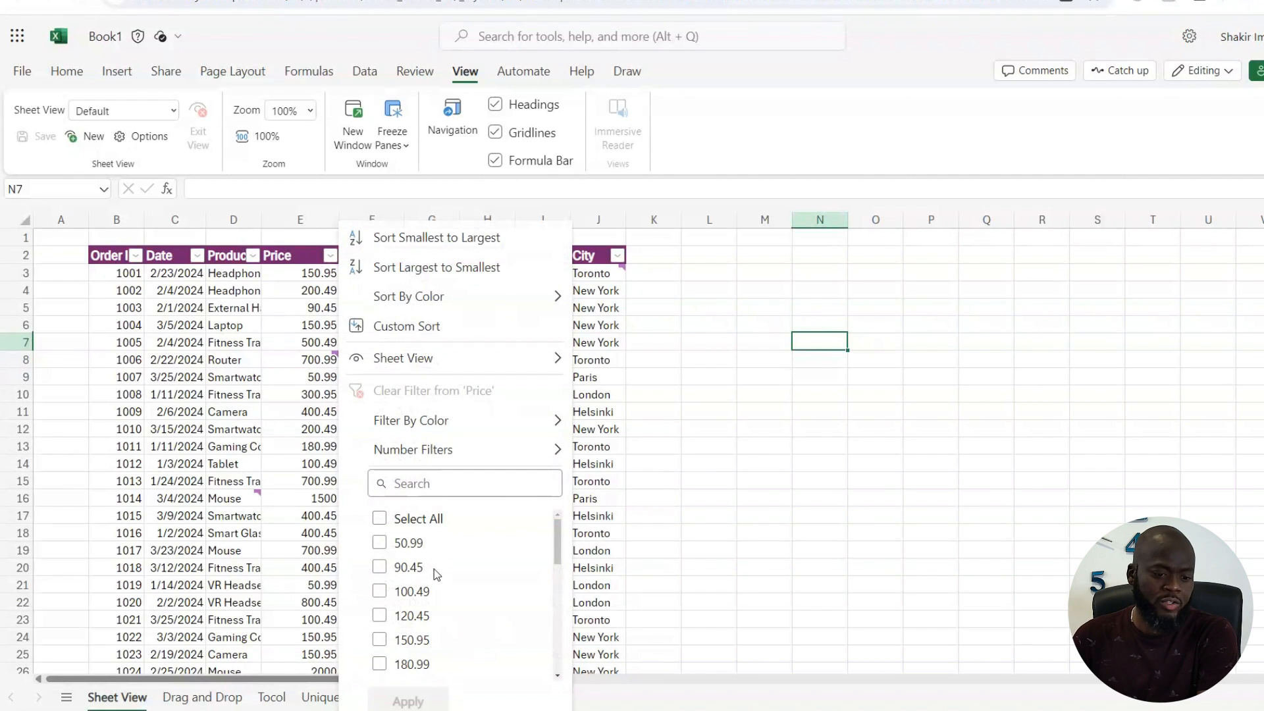
left_click(380, 544)
left_click(414, 698)
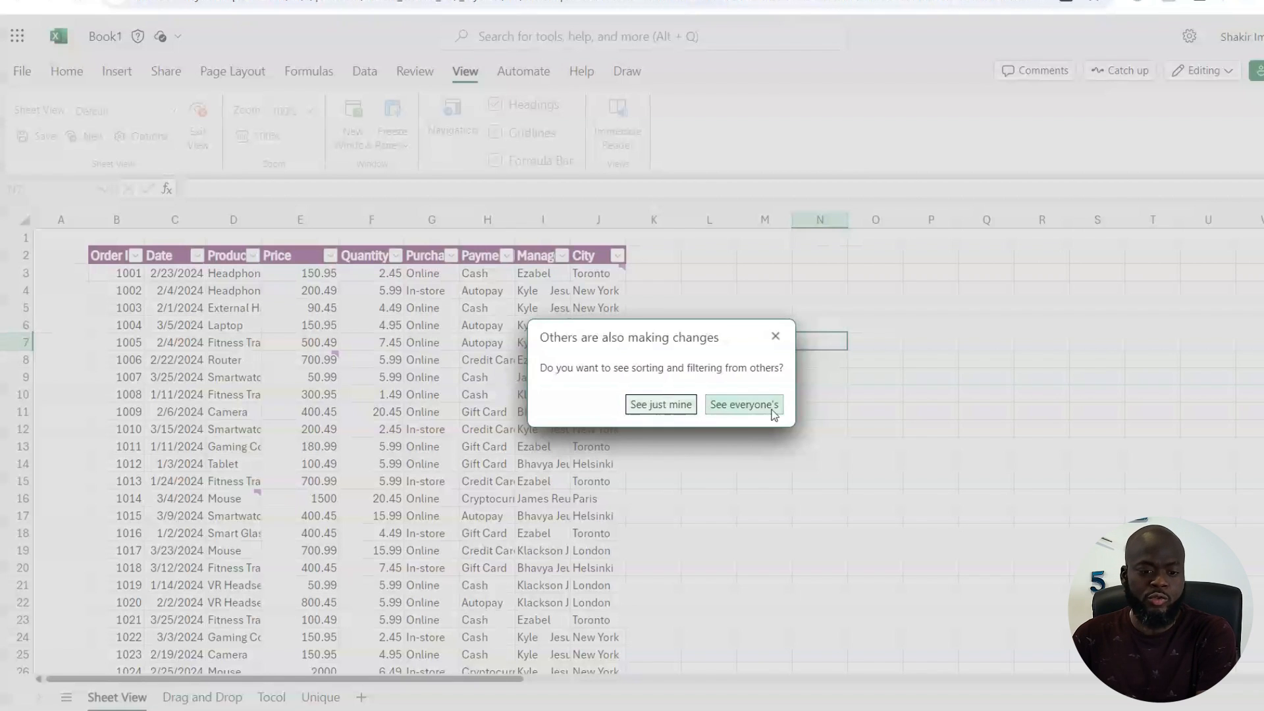
left_click(648, 405)
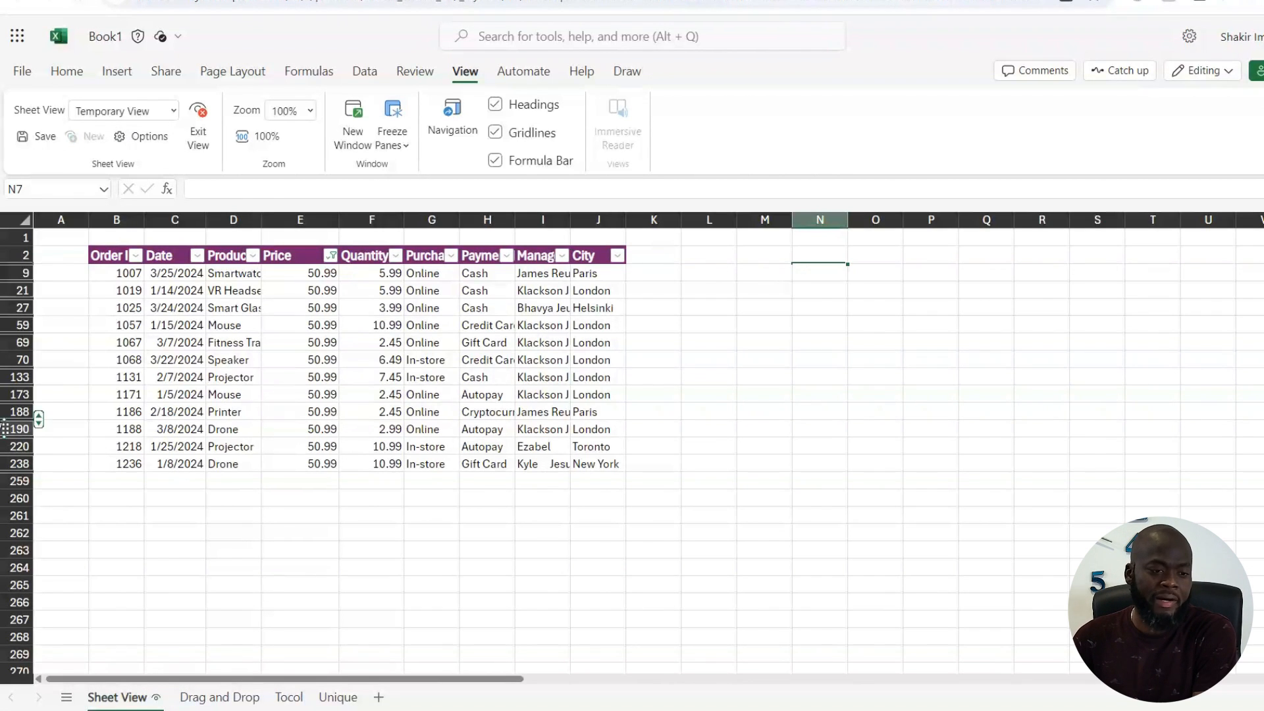
Step: Switch to the Higher Cash sheet view and copy a link to it
left_click(173, 111)
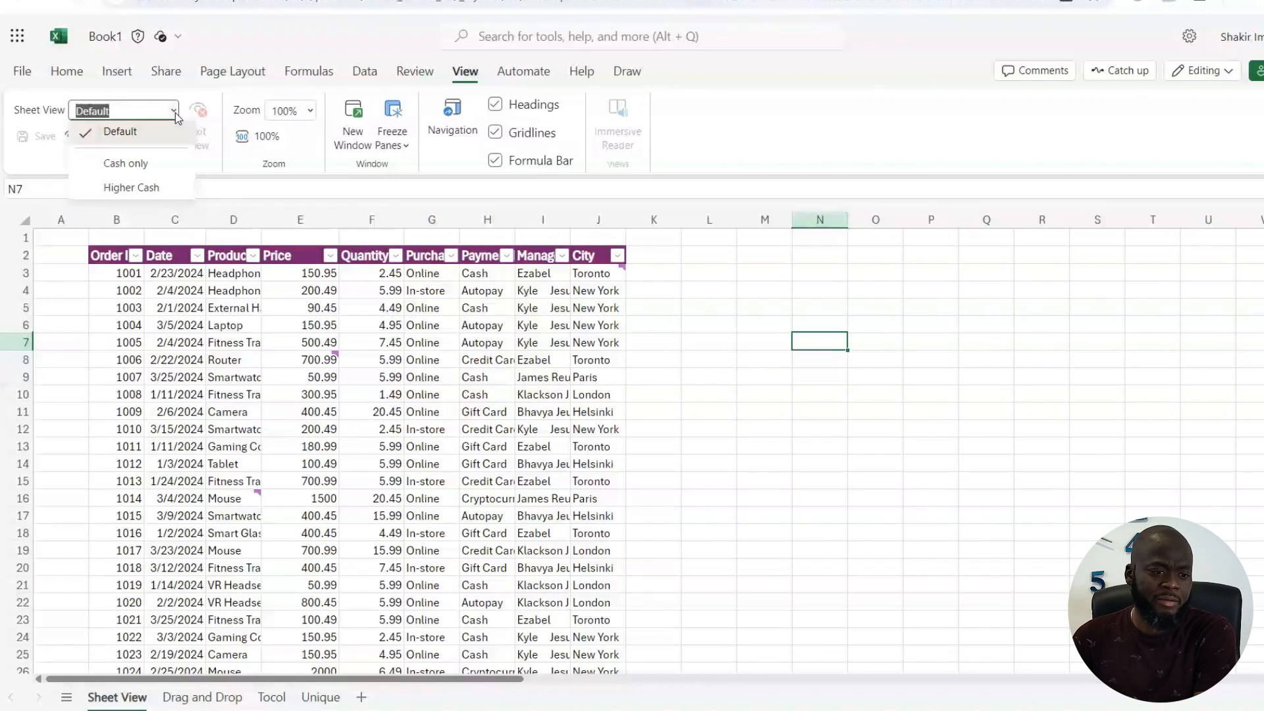
left_click(127, 189)
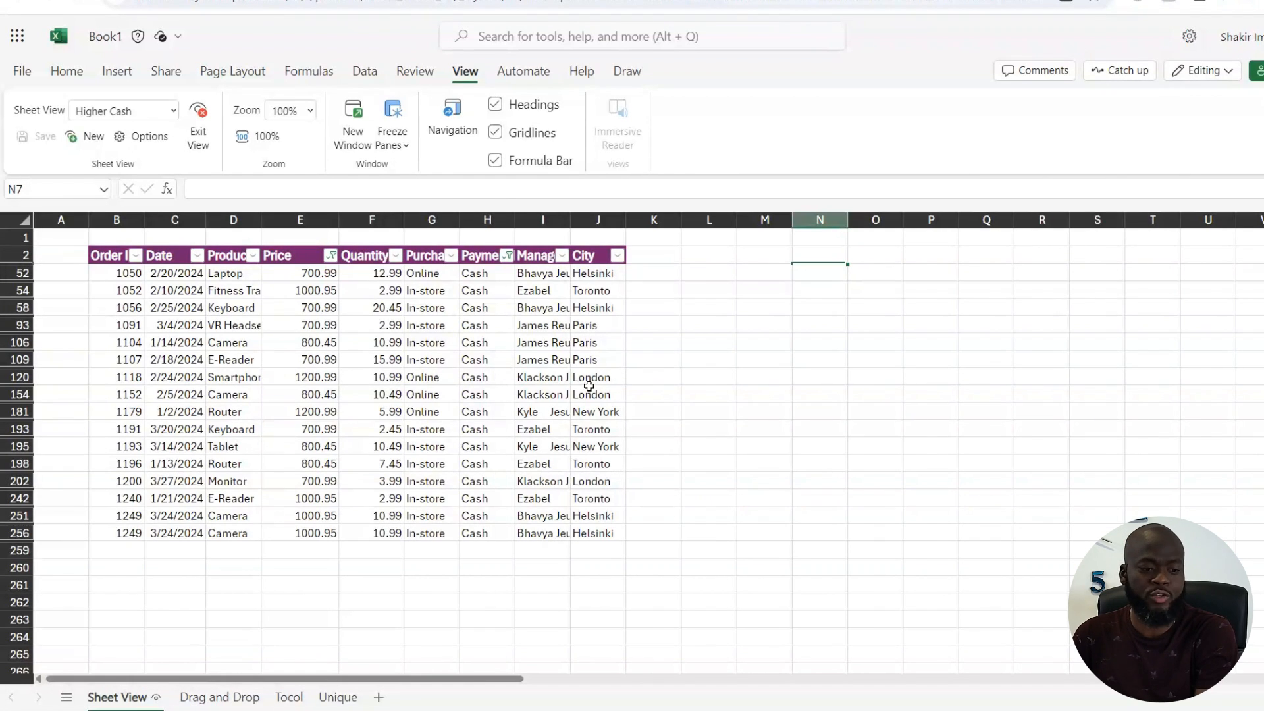
right_click(302, 362)
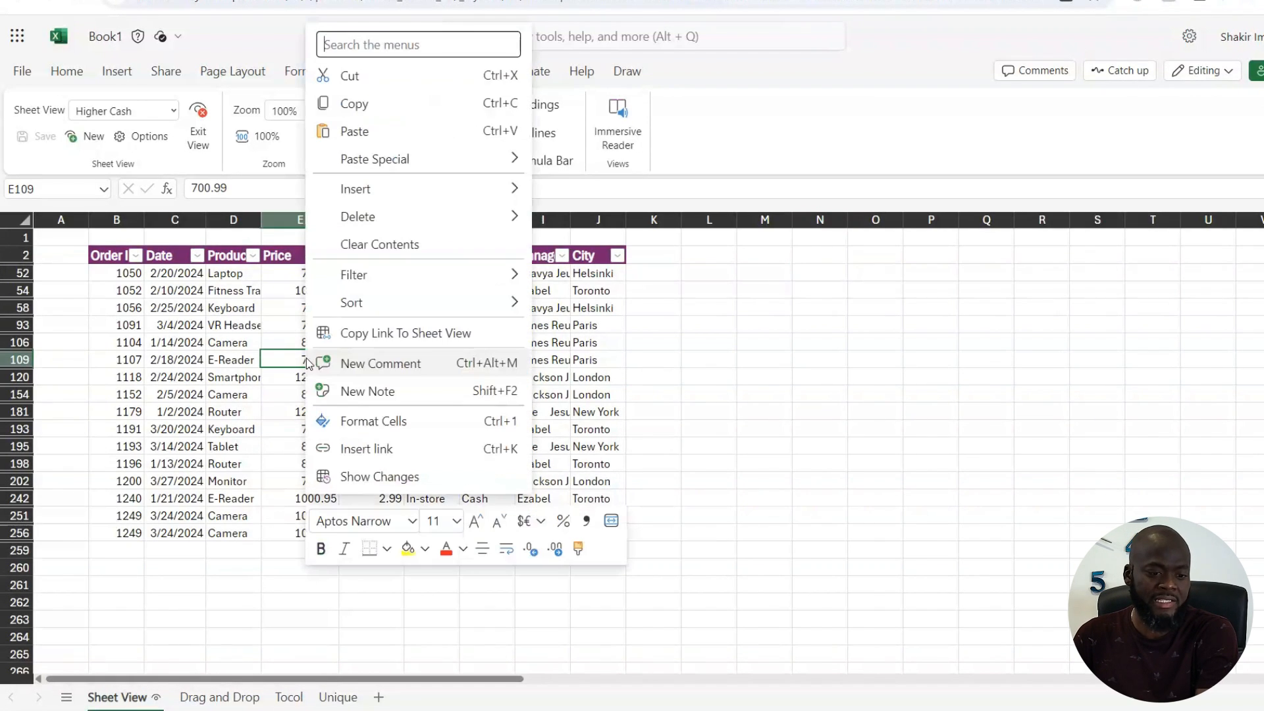
left_click(421, 336)
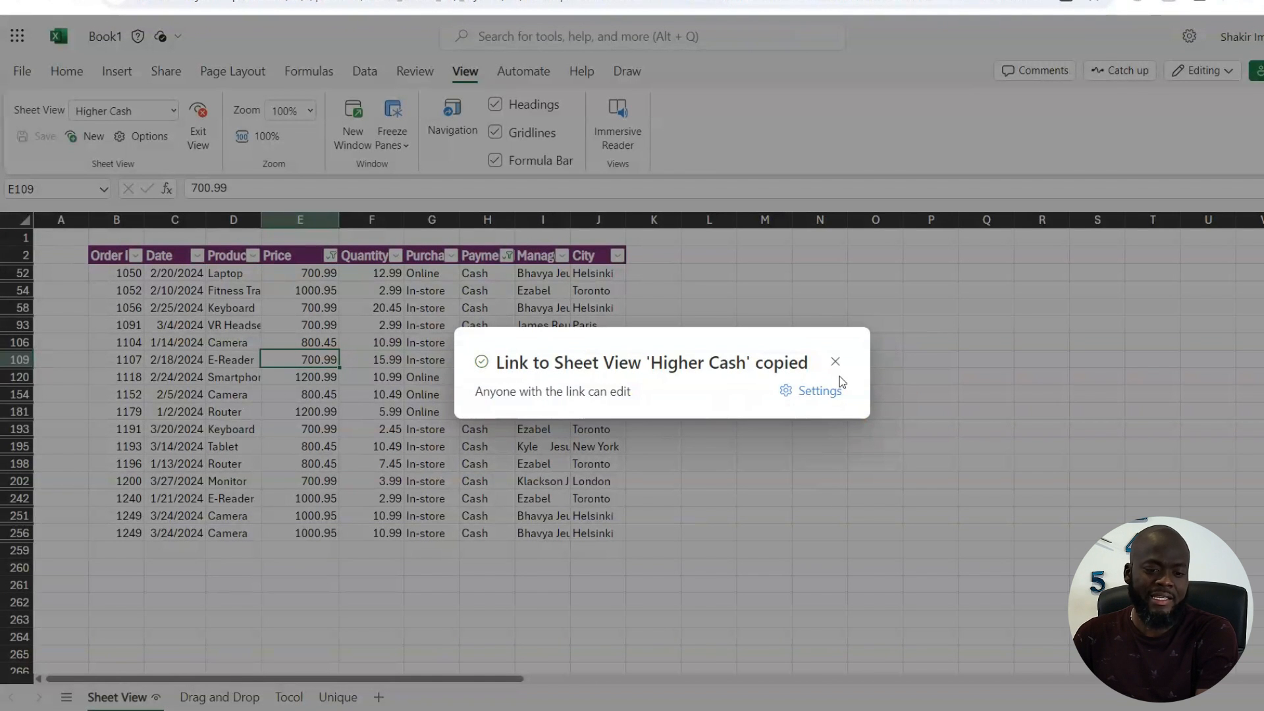
left_click(835, 361)
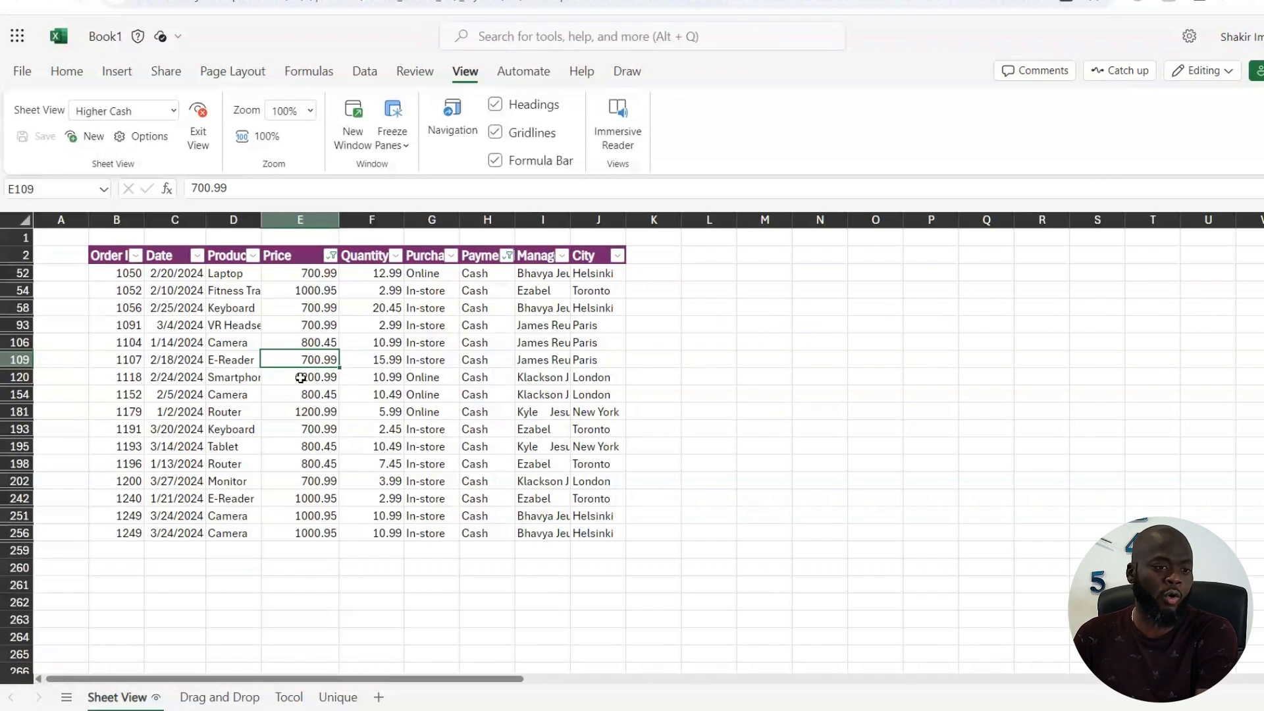
Step: Open the copied sheet view link in a new browser tab and the Higher Cash bookmark in another new tab
key("ctrl+t")
key("ctrl+v")
key("Return")
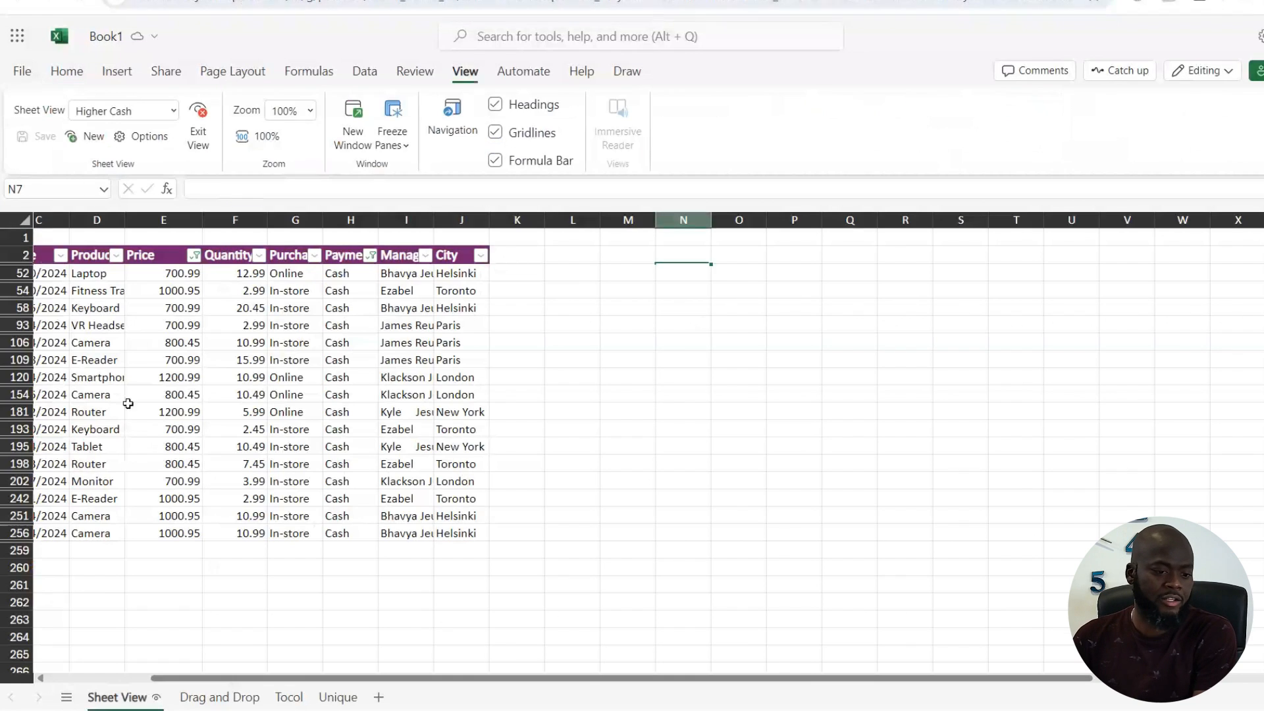
key("ctrl+t")
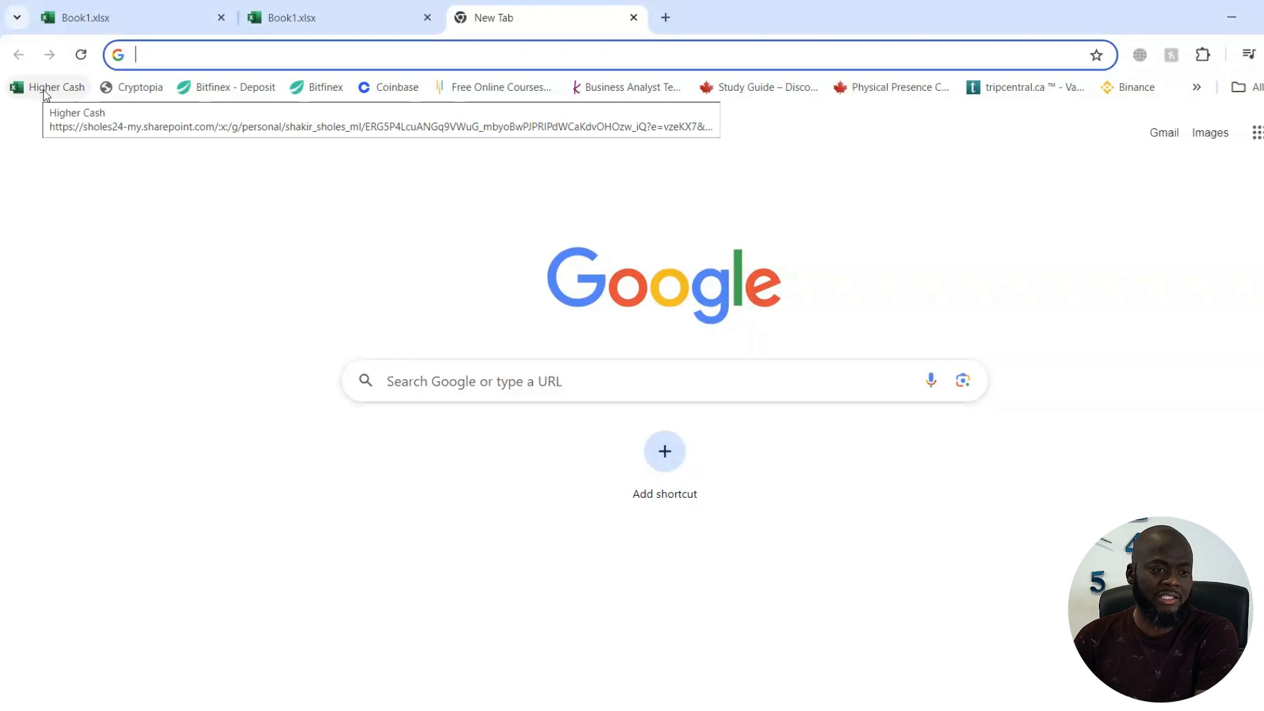
left_click(49, 91)
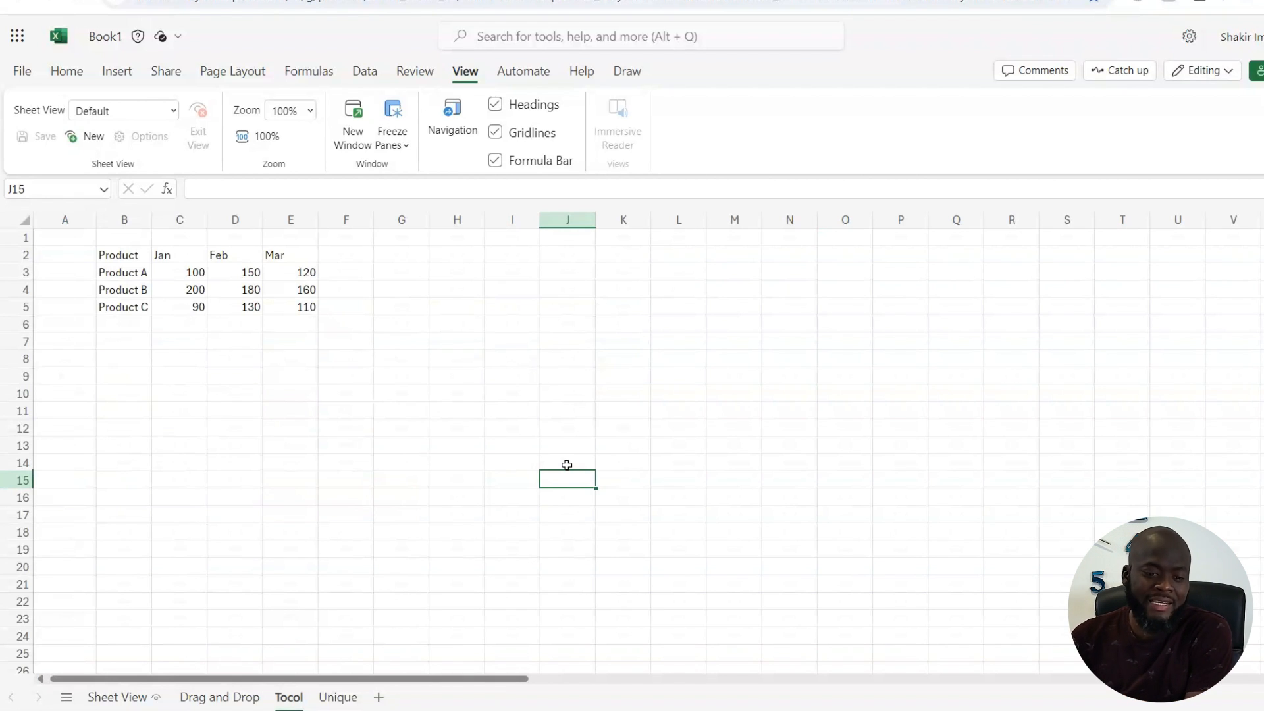
Step: In cell B8, use the TOCOL function to stack the product and monthly sales data from B3:E5 into a single column
left_click_drag(117, 255, 292, 305)
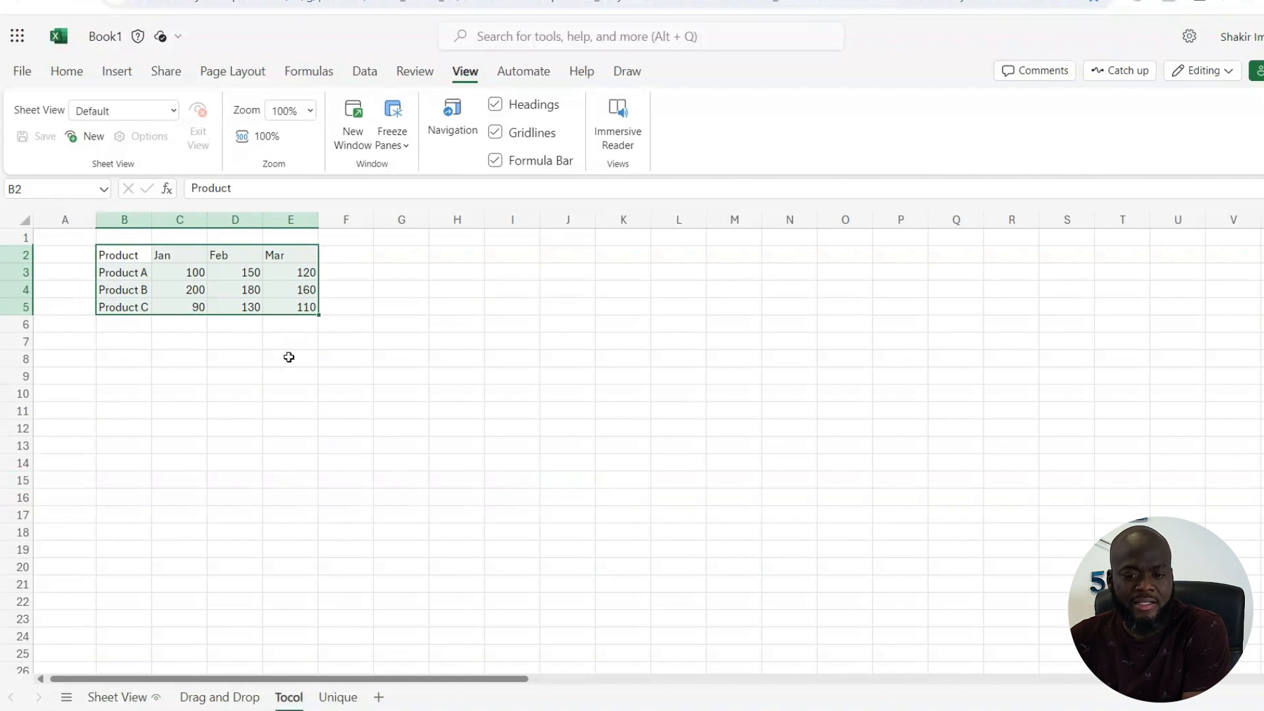
left_click_drag(123, 357, 120, 515)
left_click(138, 358)
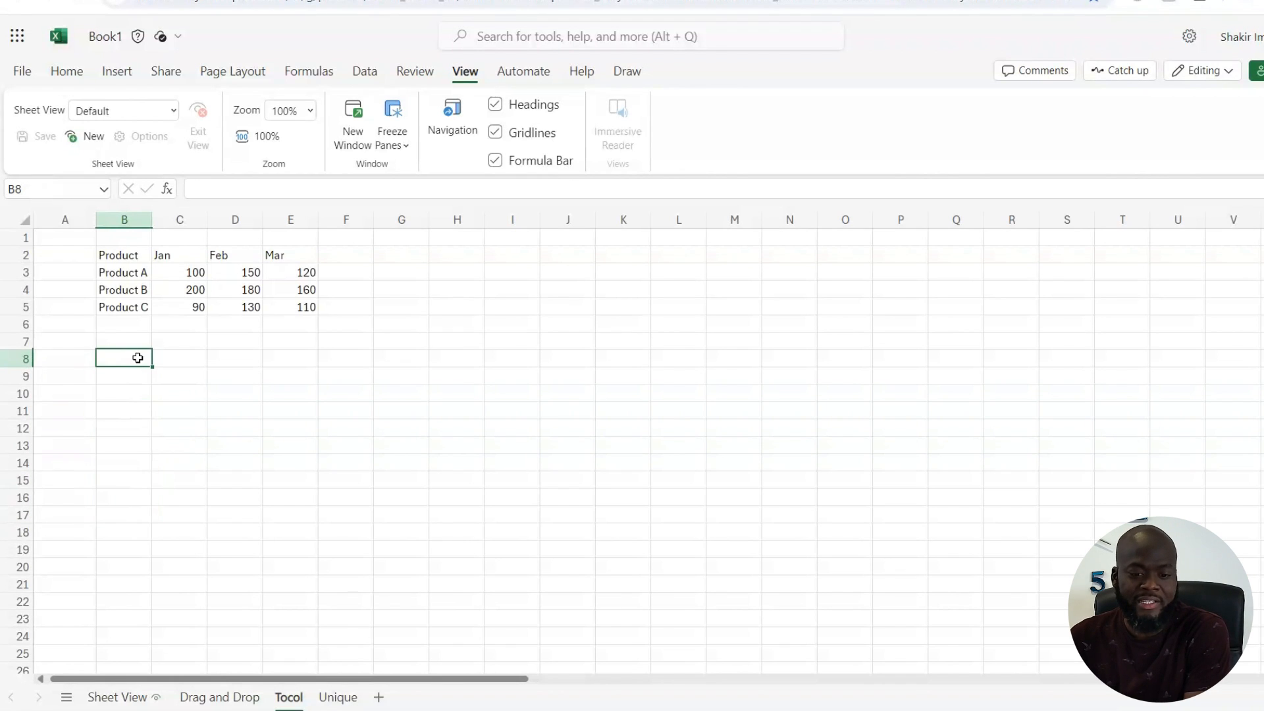
left_click(144, 396)
left_click(108, 358)
type("=tocol(")
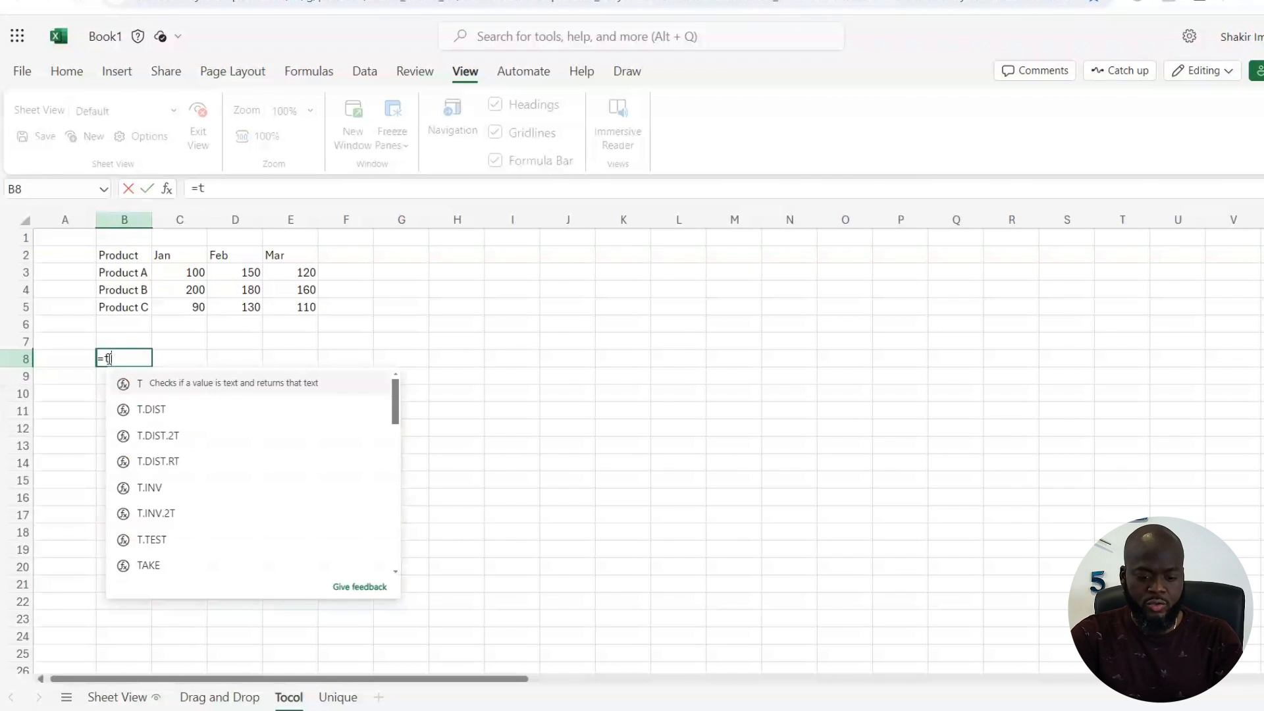
left_click_drag(140, 270, 288, 309)
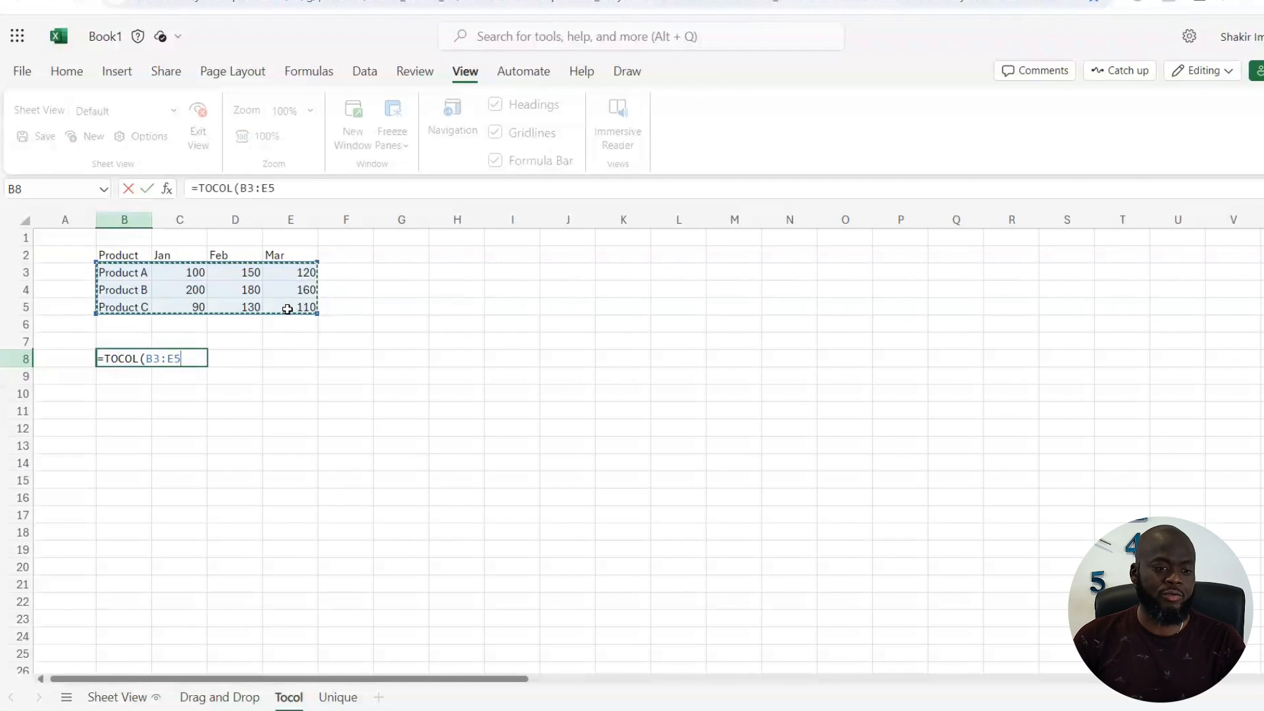
key("Return")
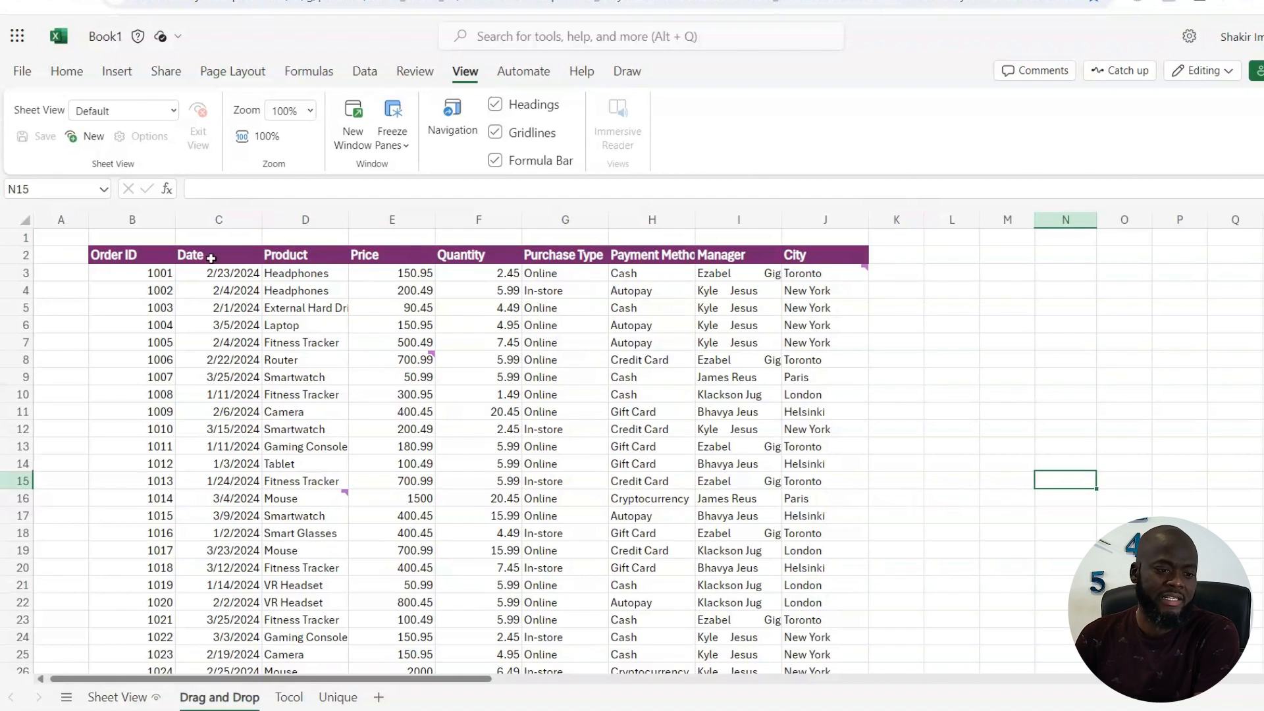
Step: On the Drag and Drop sheet, move the Date column between Quantity and Purchase Type, and from there to the table's end after City
left_click(217, 307)
left_click(218, 212)
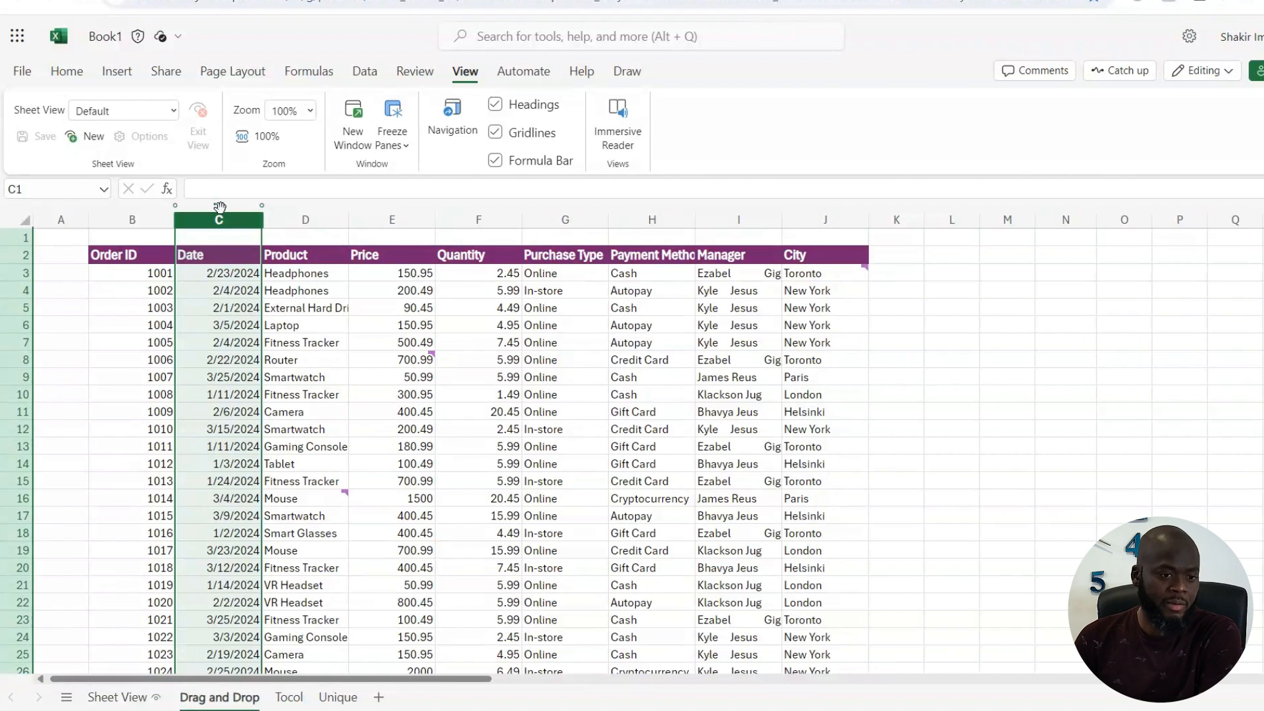
left_click_drag(220, 208, 889, 221)
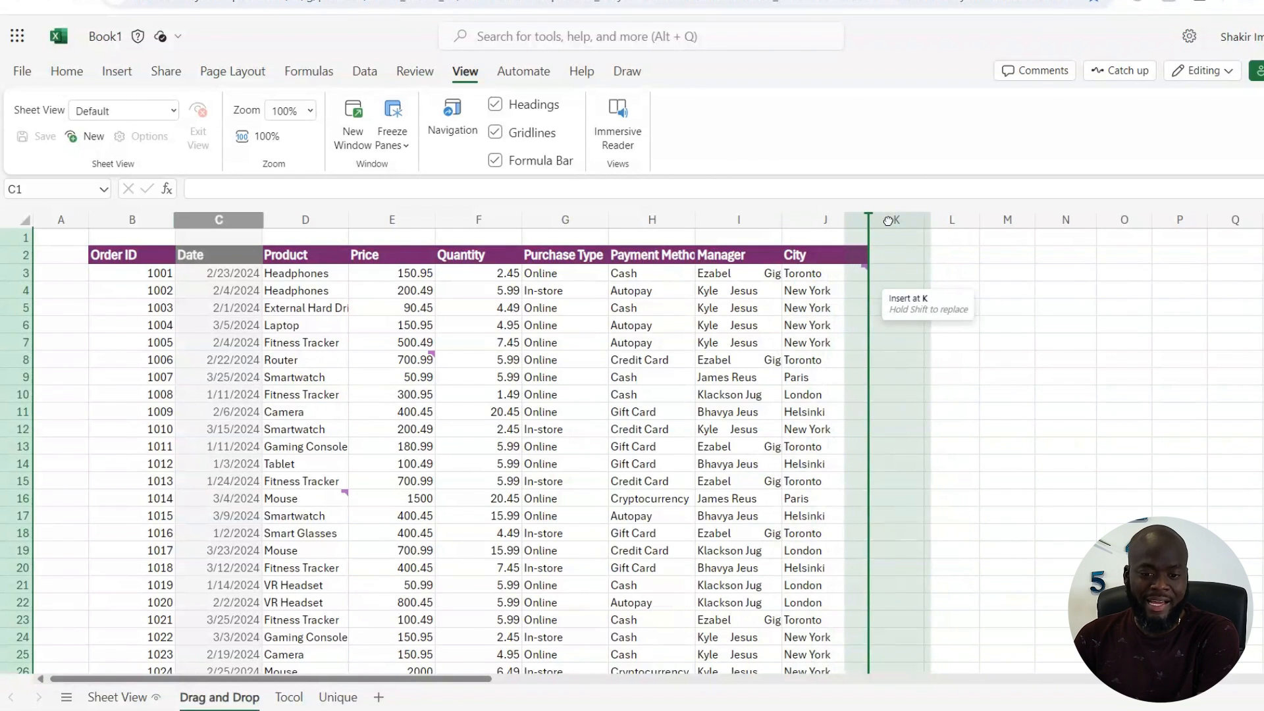
left_click_drag(888, 221, 555, 216)
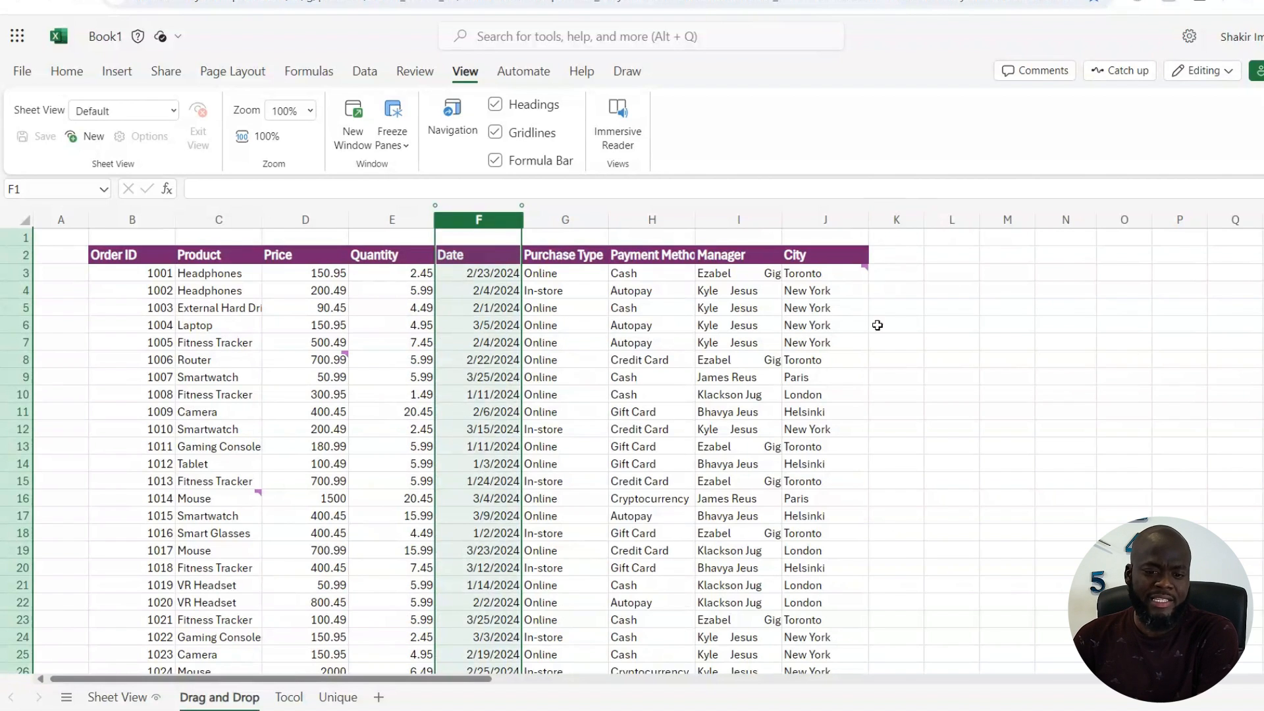
mouse_move(484, 216)
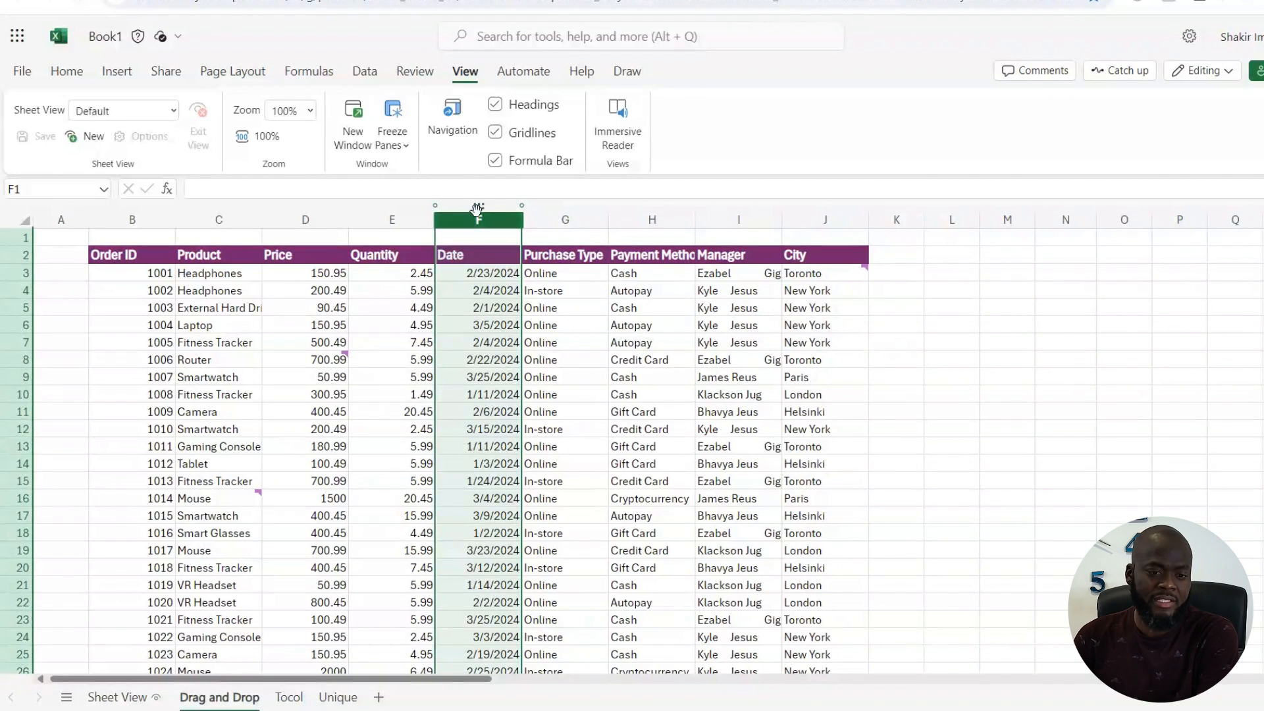
left_click_drag(483, 216, 884, 235)
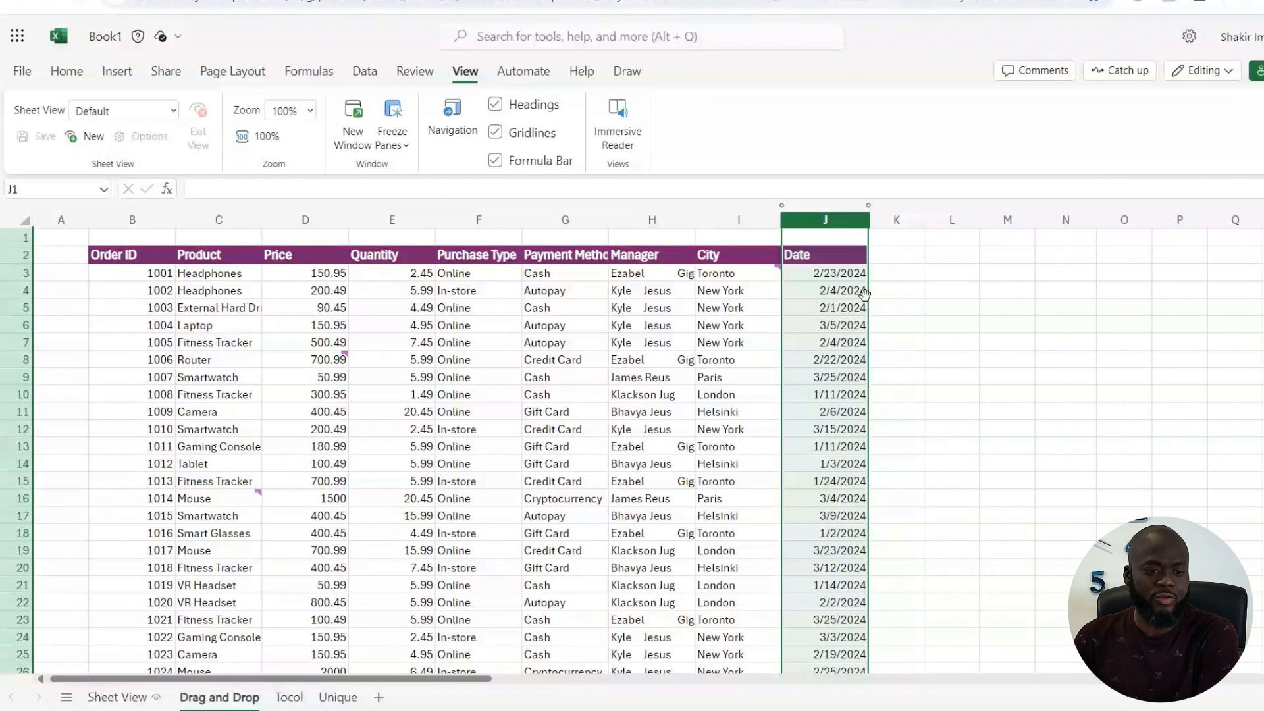
Step: Move the entire Router row from row 8 a few rows down, near row 11
left_click(9, 360)
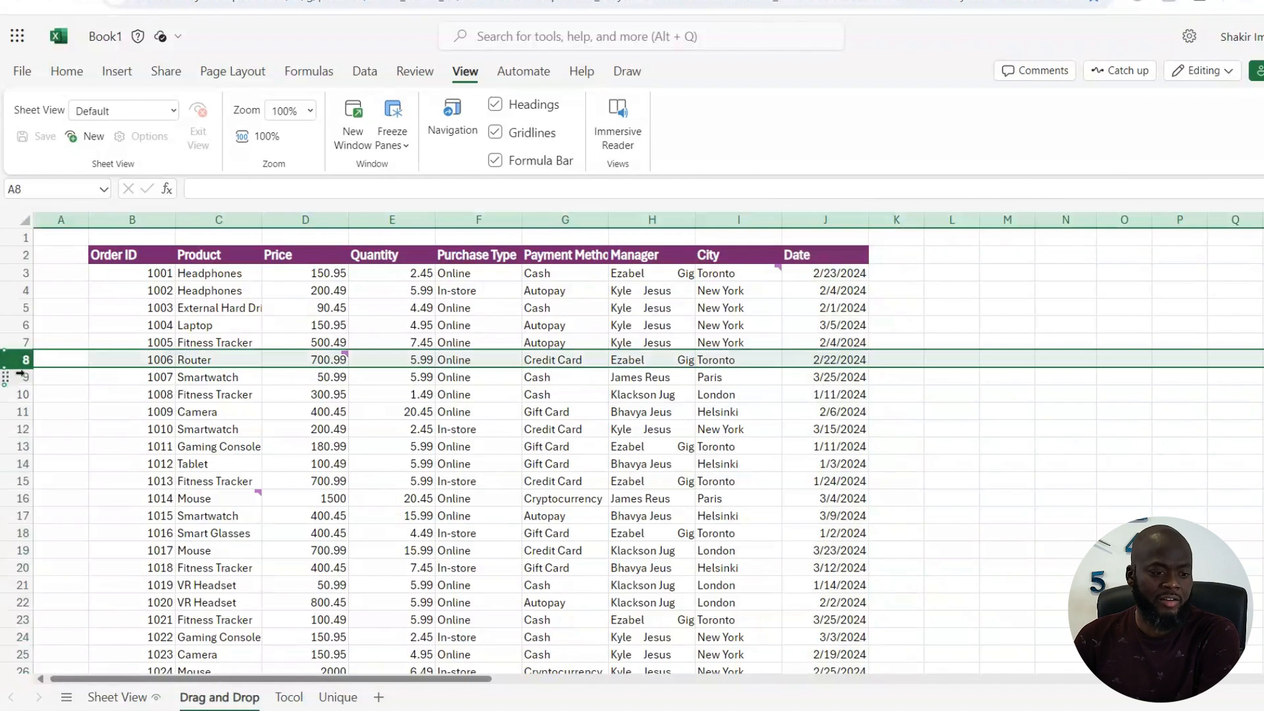
left_click_drag(6, 366, 2, 415)
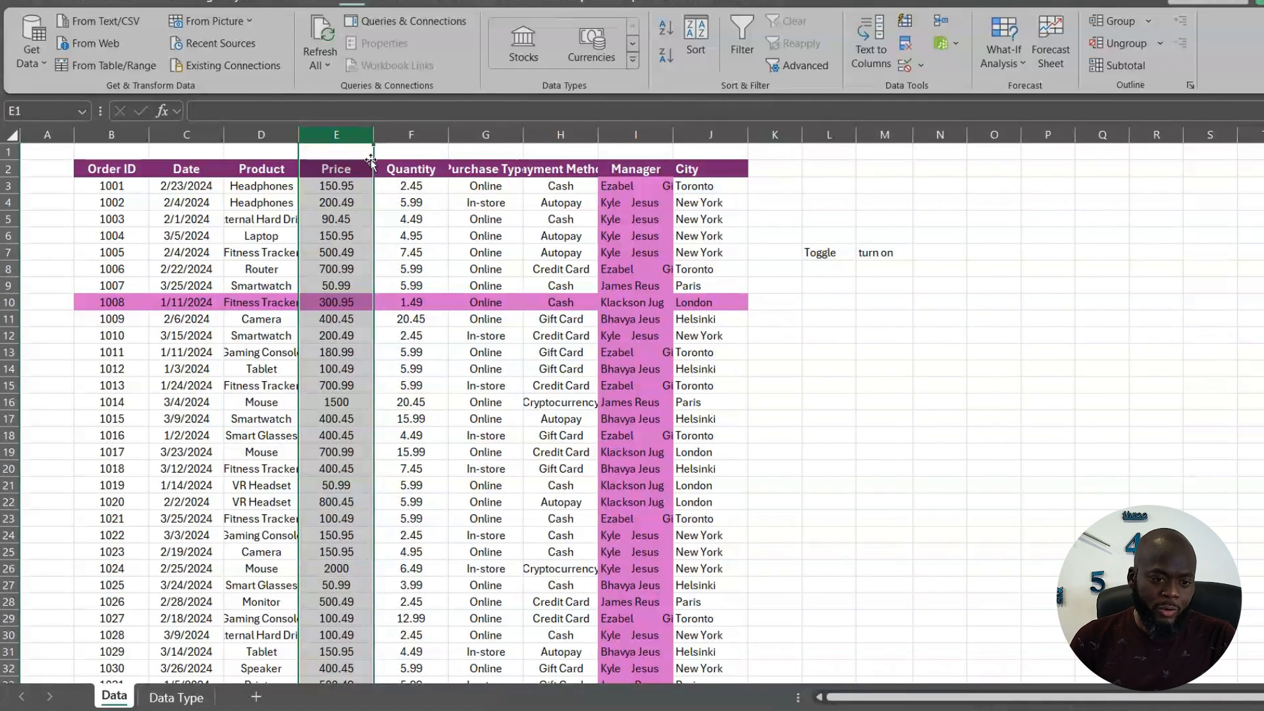
Step: In desktop Excel's Data sheet, move the Price column after City and shift the Smartwatch row 12 slightly down the table
left_click_drag(379, 166, 758, 198)
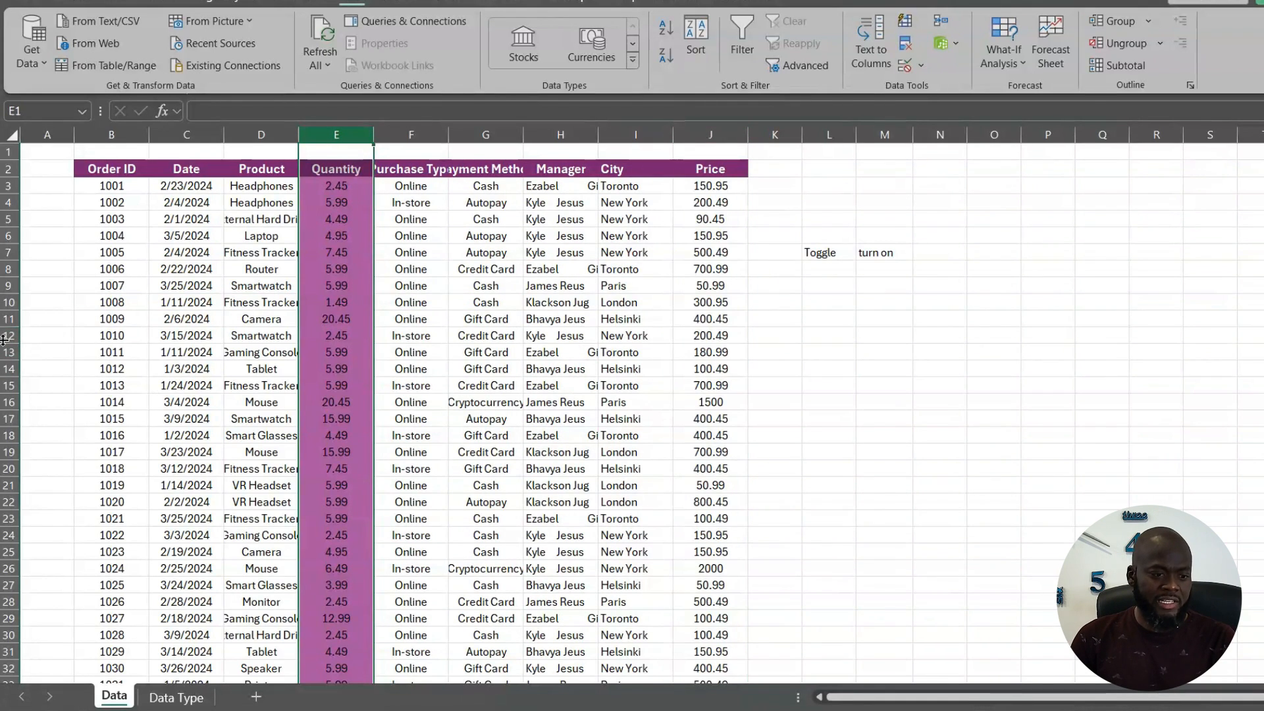
left_click(10, 336)
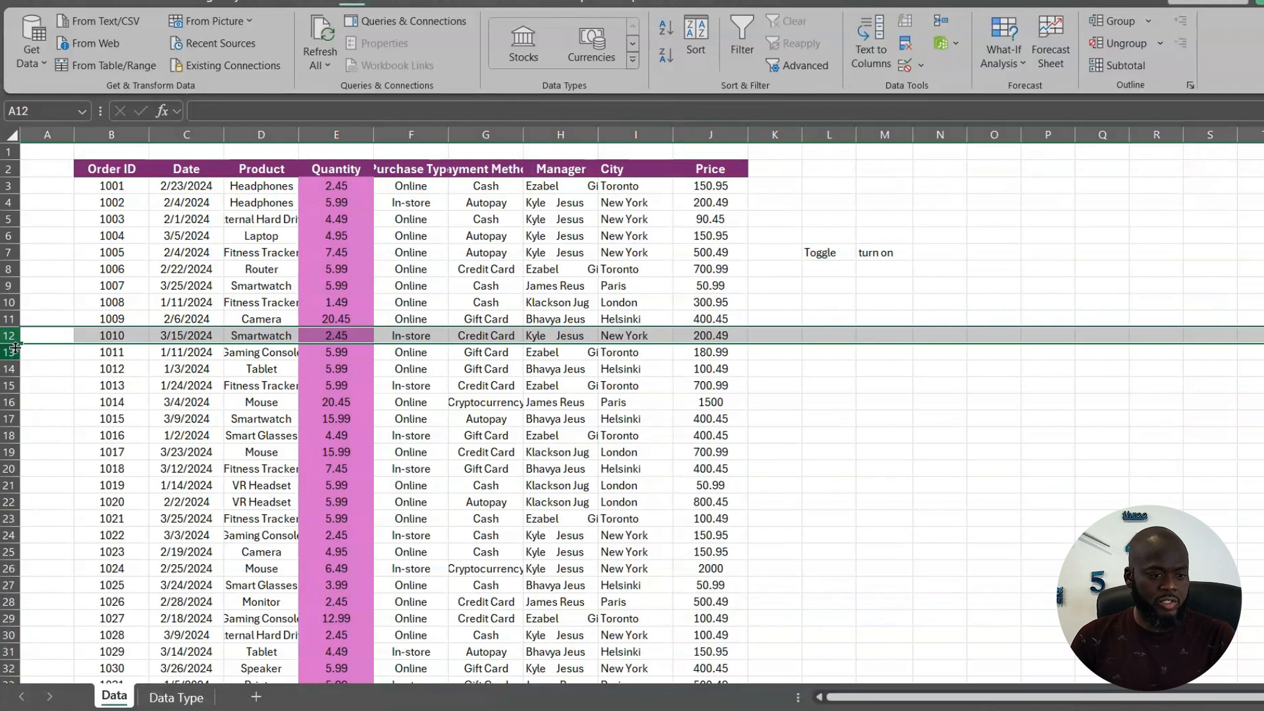
left_click_drag(12, 342, 27, 372)
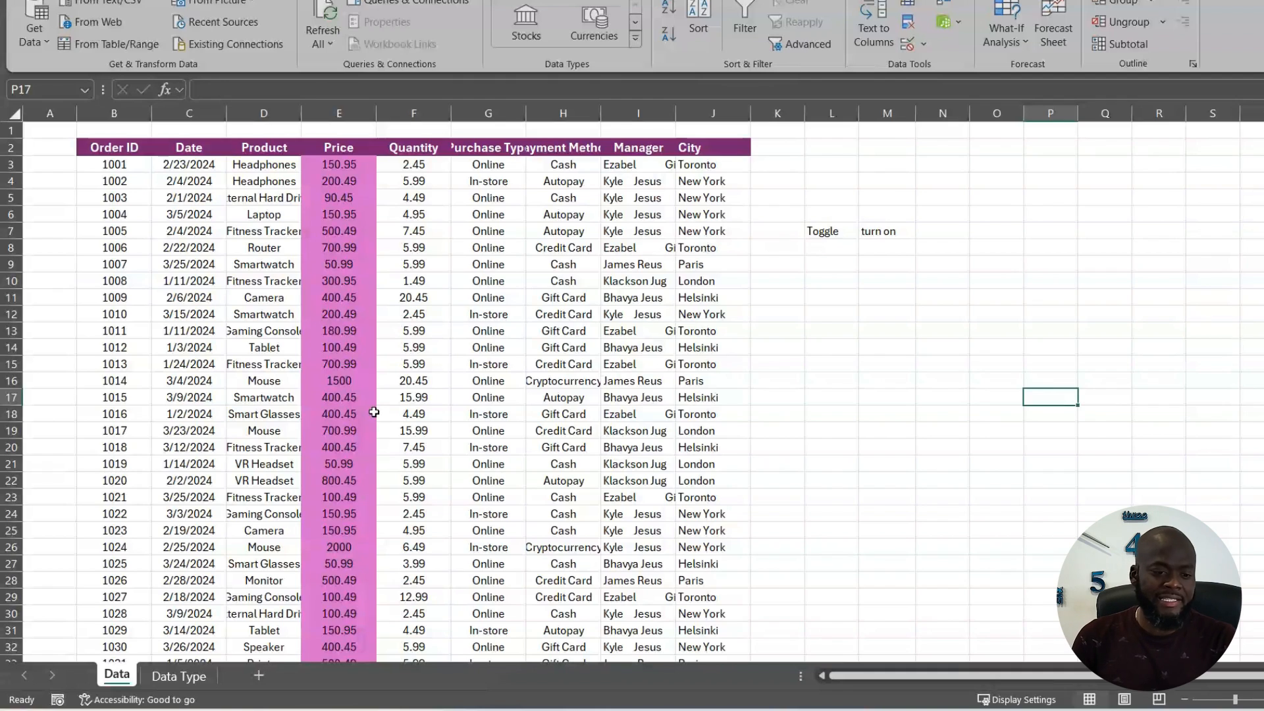
Step: Select the Price values in E8:E19 on the Data sheet
left_click_drag(338, 248, 337, 428)
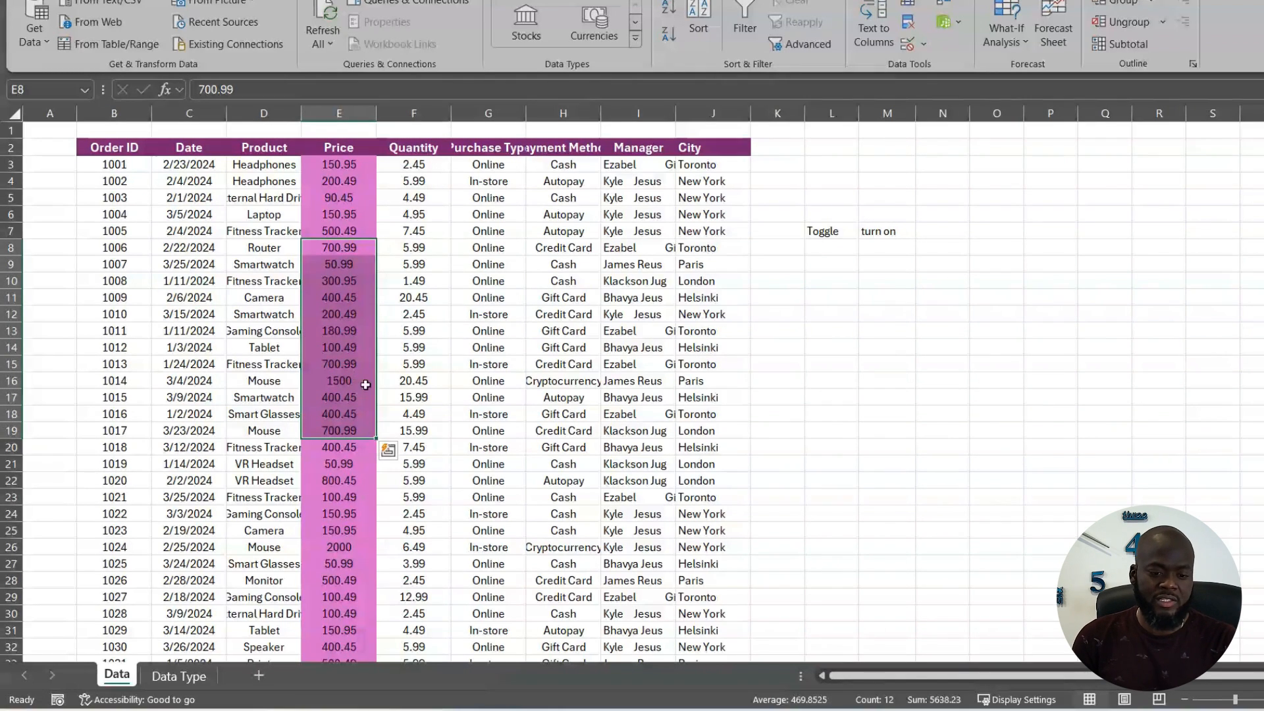